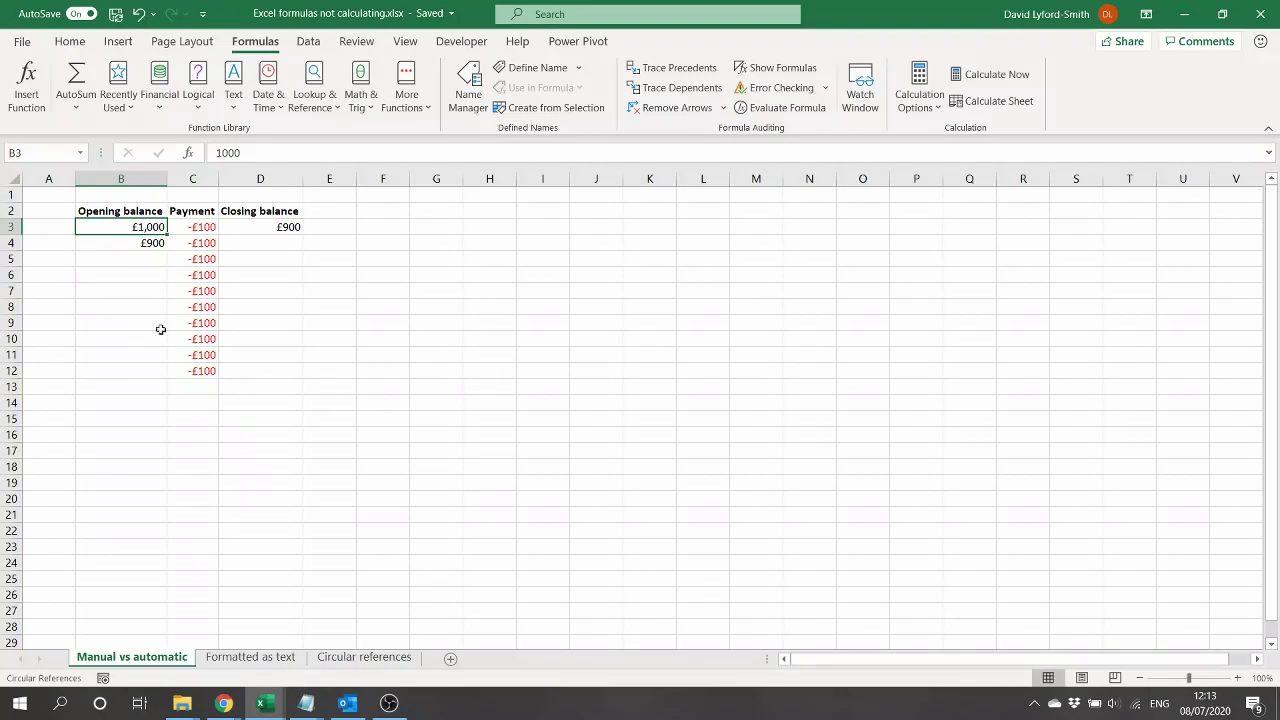
Inspect the balance formulas: D3's =B3+C3 closing balance and B4's =D3 opening balance.
{"action": "left_click", "coordinate": [120, 243]}
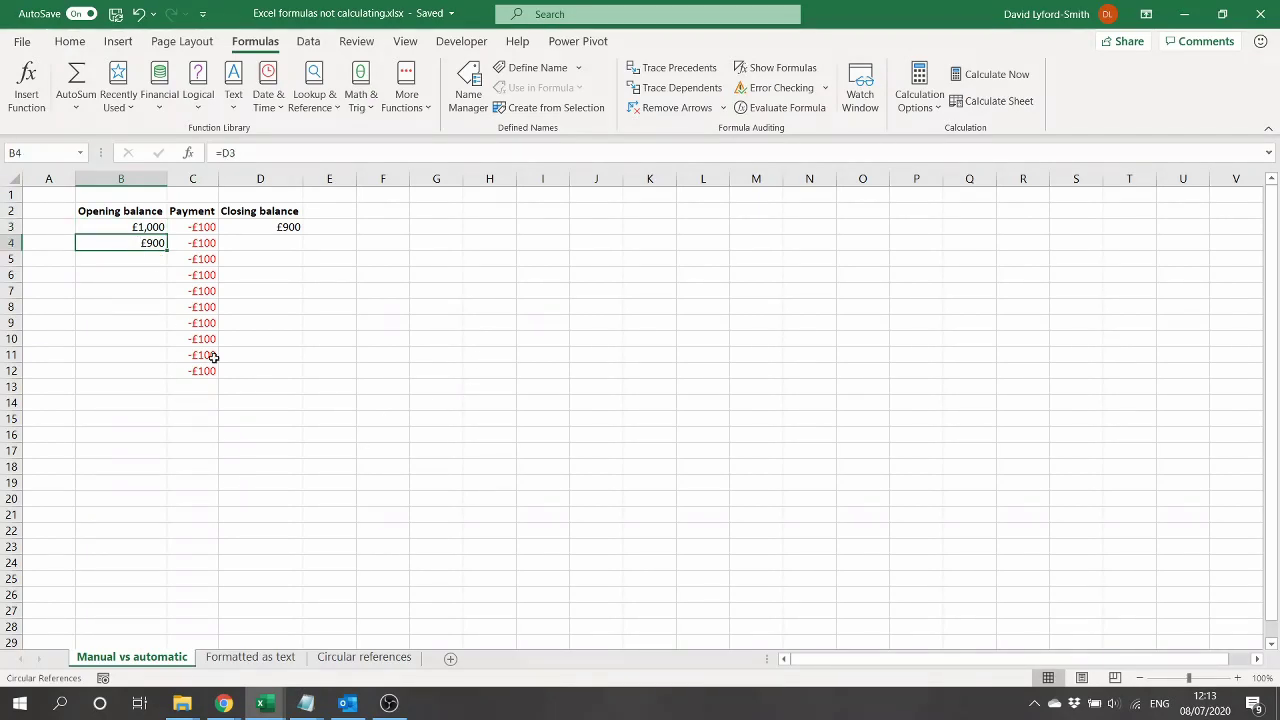
{"action": "left_click", "coordinate": [143, 226]}
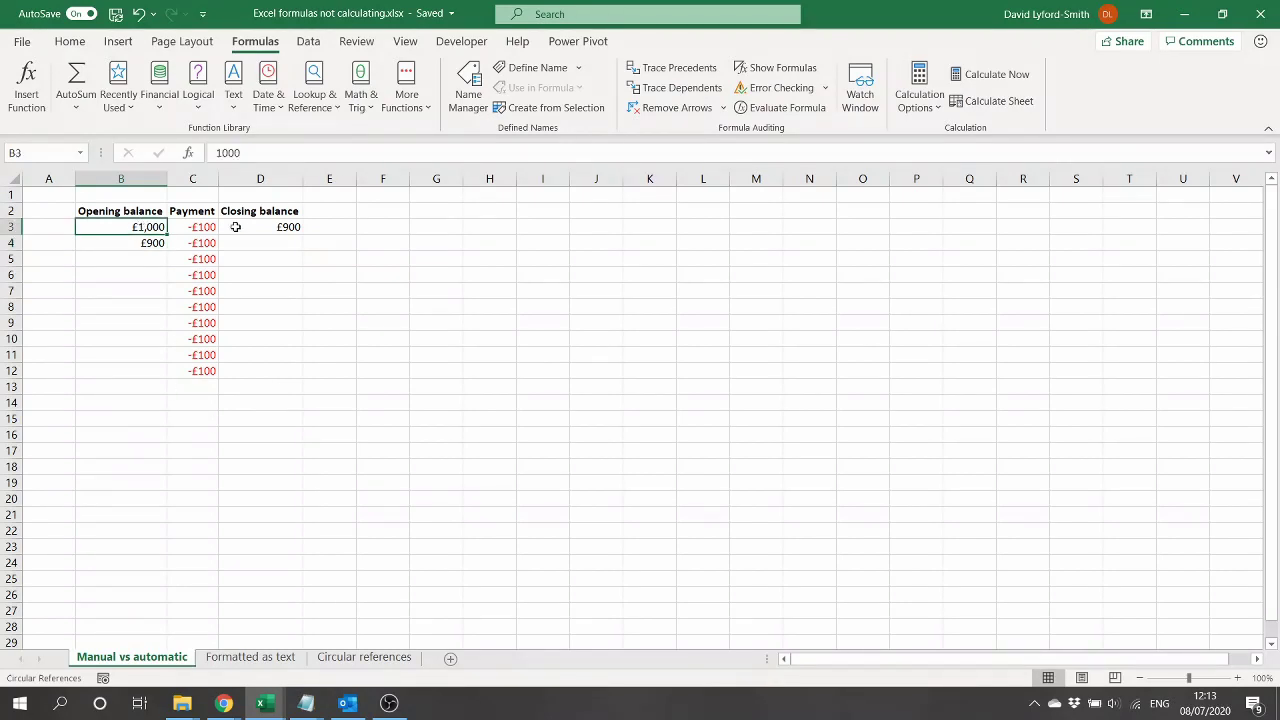
{"action": "left_click", "coordinate": [200, 226]}
{"action": "left_click_drag", "start_coordinate": [165, 229], "coordinate": [201, 371]}
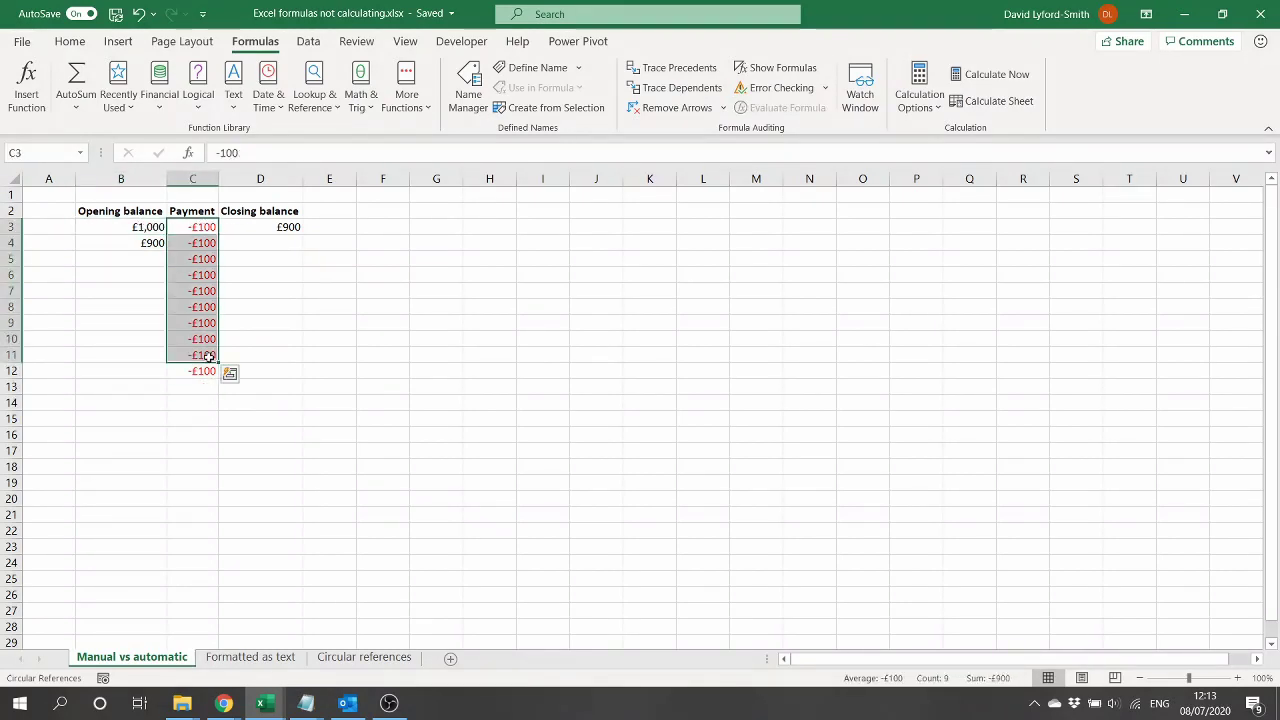
{"action": "left_click", "coordinate": [262, 227]}
{"action": "double_click", "coordinate": [263, 227]}
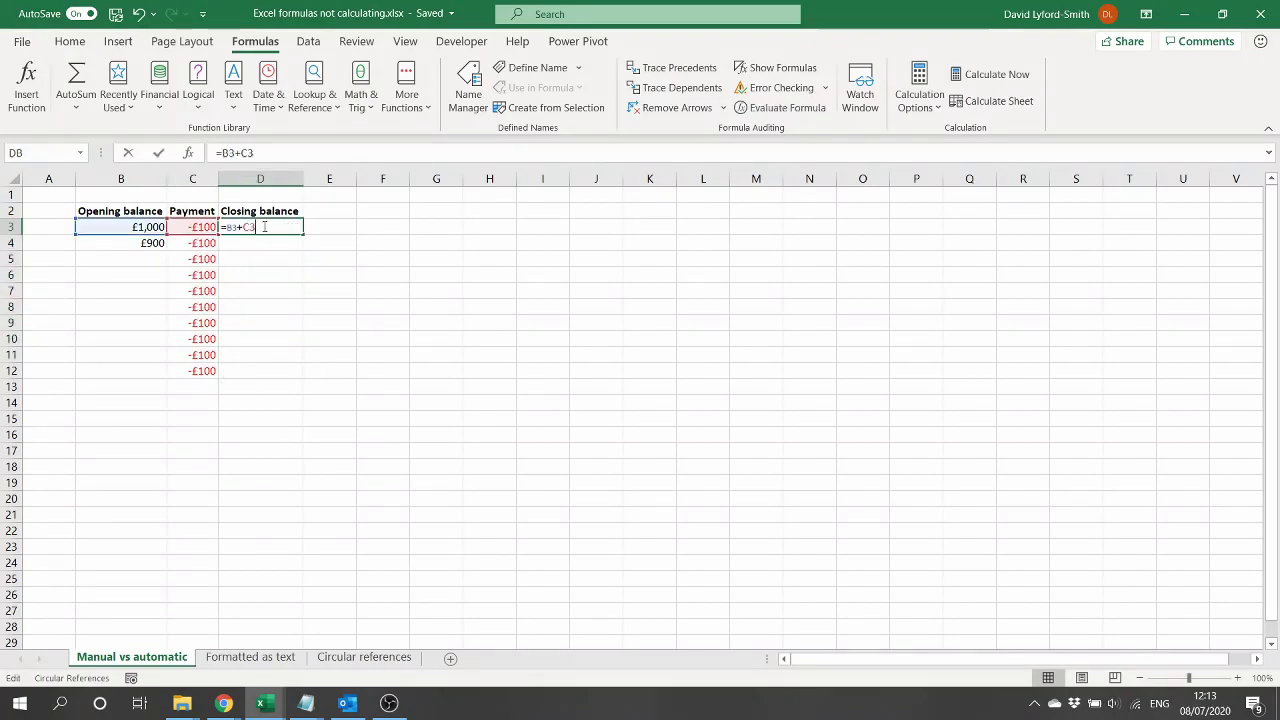
{"action": "left_click", "coordinate": [137, 243]}
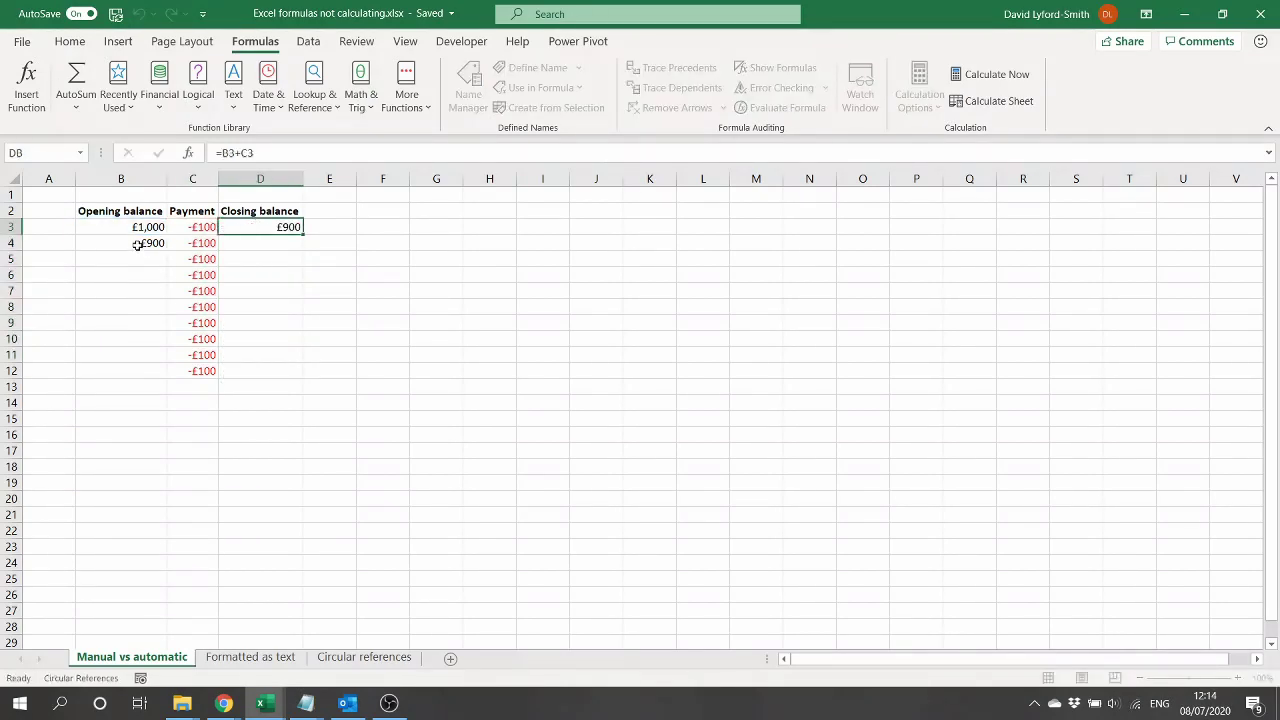
{"action": "double_click", "coordinate": [137, 243]}
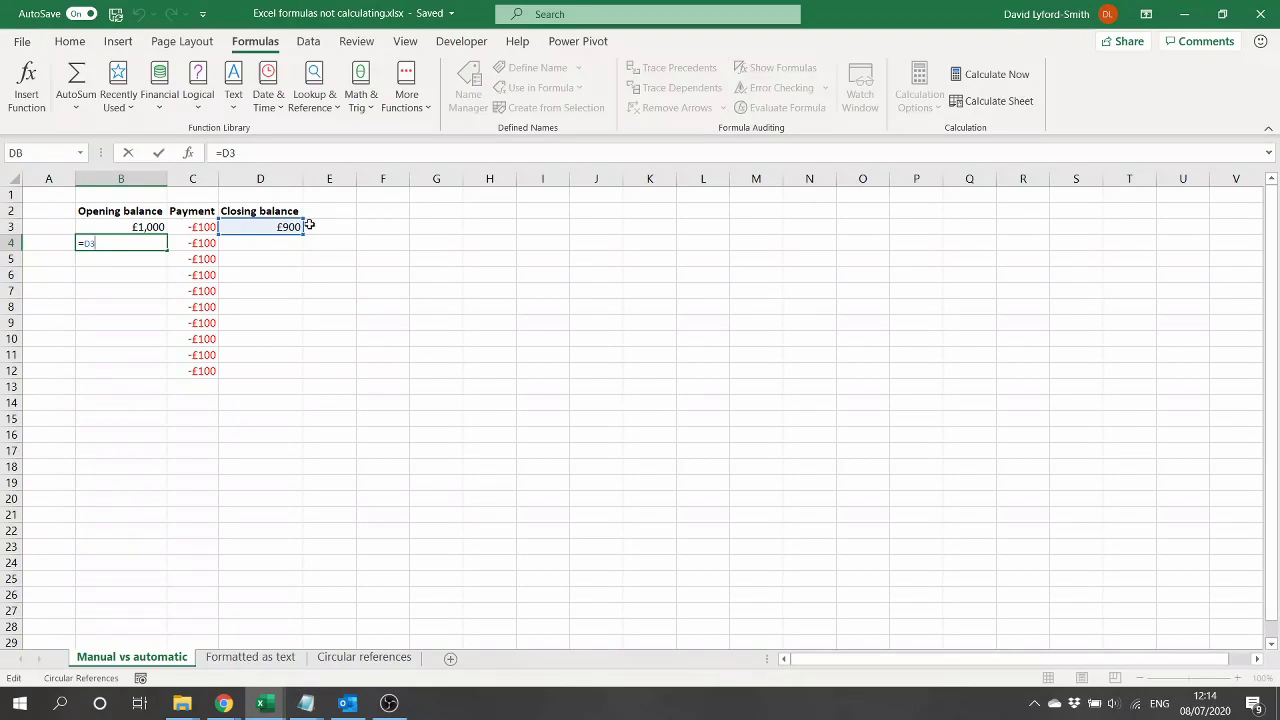
{"action": "key", "text": "ctrl+Return"}
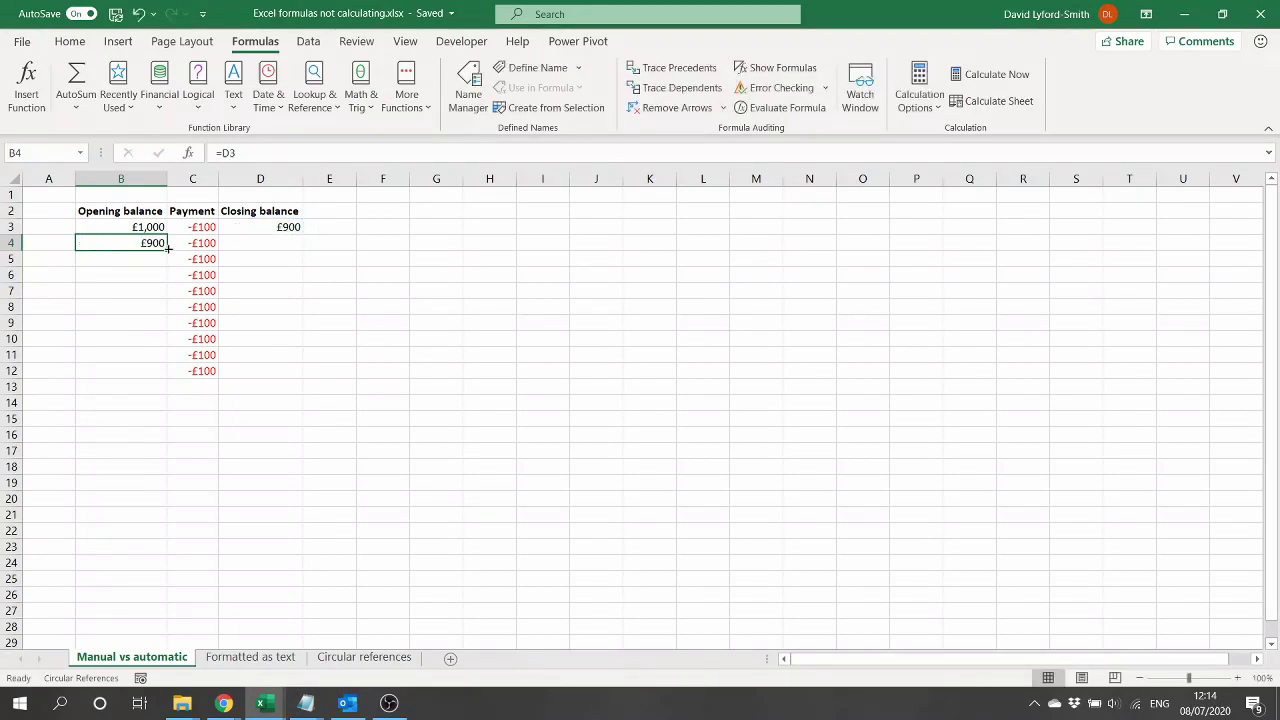
Fill B4 down to B12 and D3 down to D12, then spot-check B9, D9 and D11.
{"action": "left_click_drag", "start_coordinate": [167, 251], "coordinate": [164, 372]}
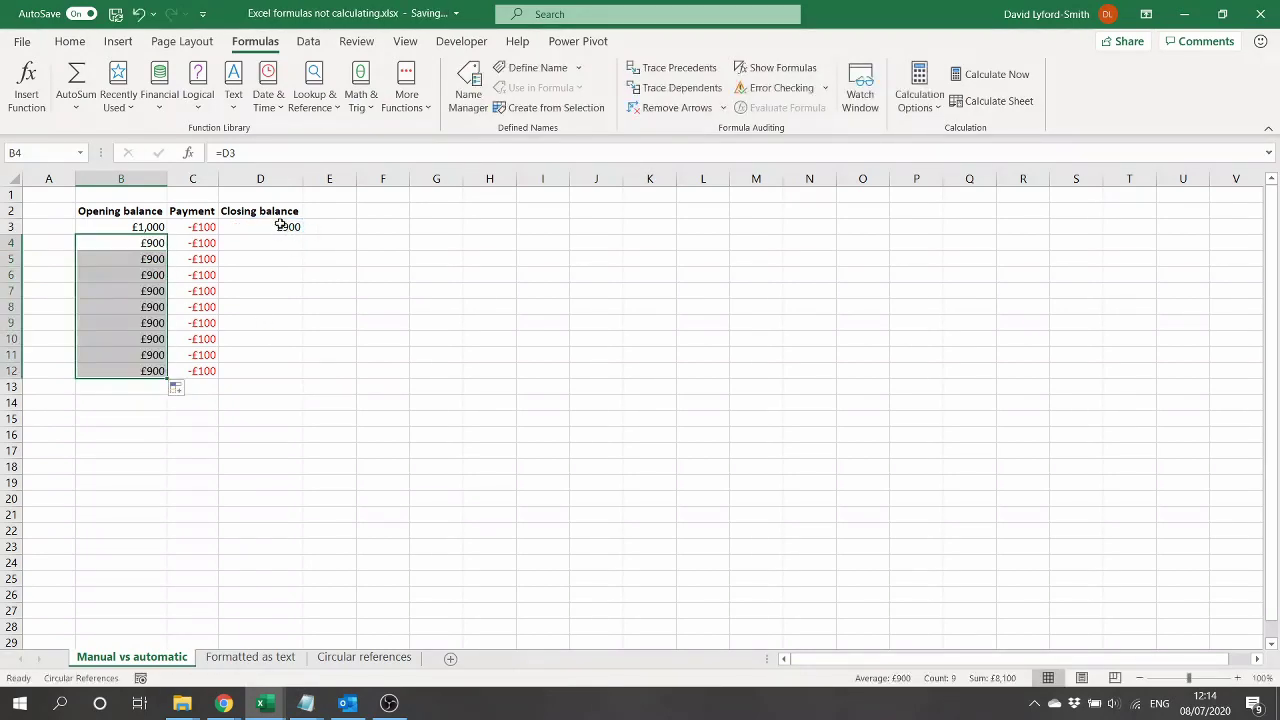
{"action": "left_click", "coordinate": [285, 228]}
{"action": "left_click_drag", "start_coordinate": [303, 235], "coordinate": [303, 372]}
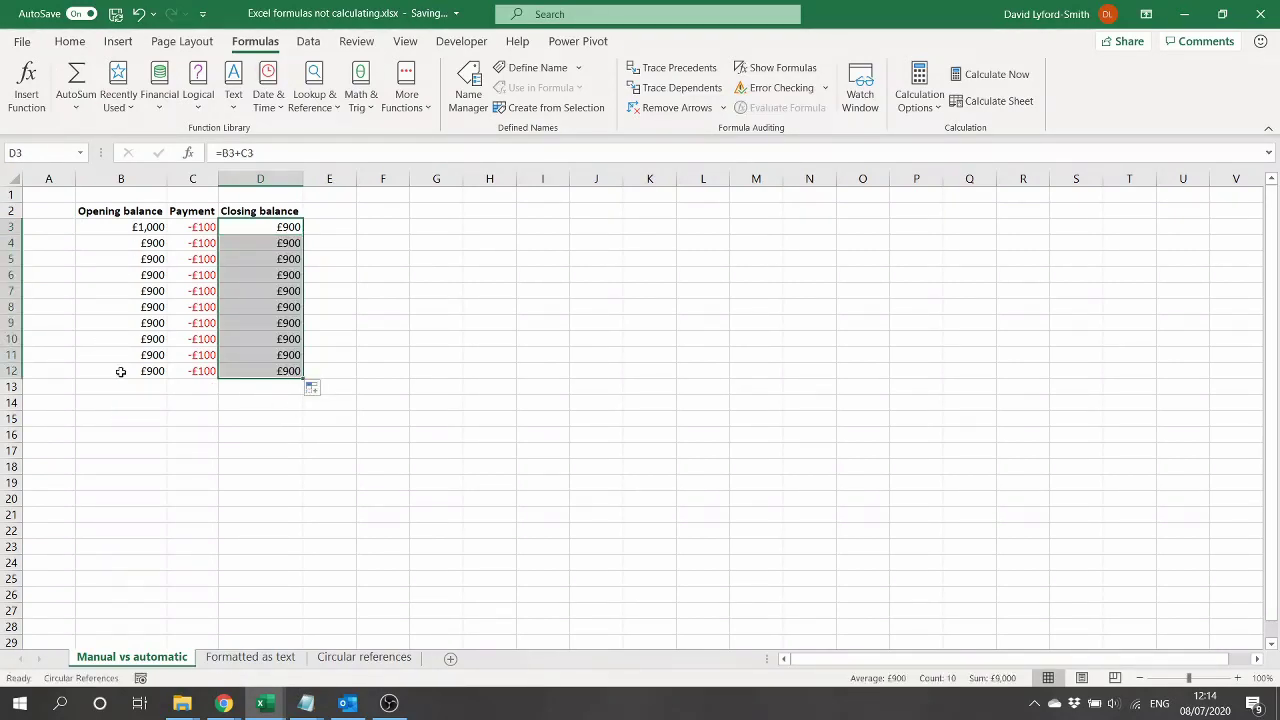
{"action": "left_click", "coordinate": [133, 323]}
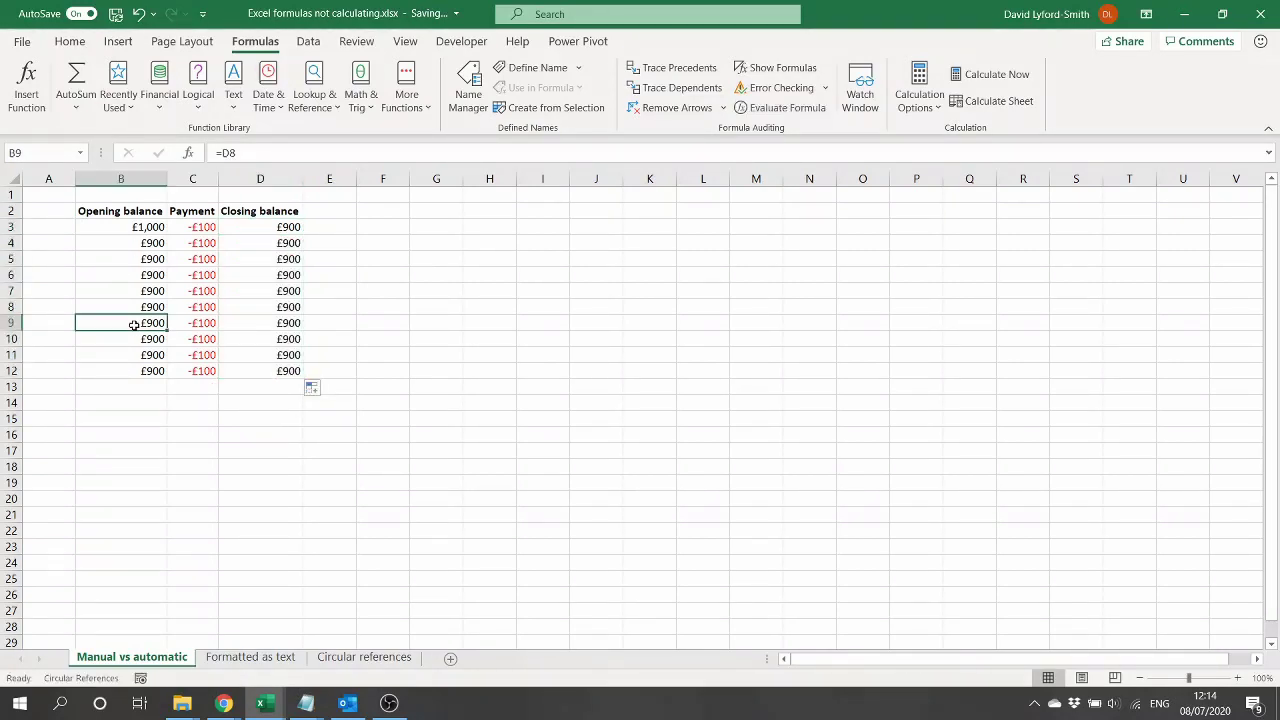
{"action": "left_click", "coordinate": [254, 327]}
{"action": "left_click", "coordinate": [254, 357]}
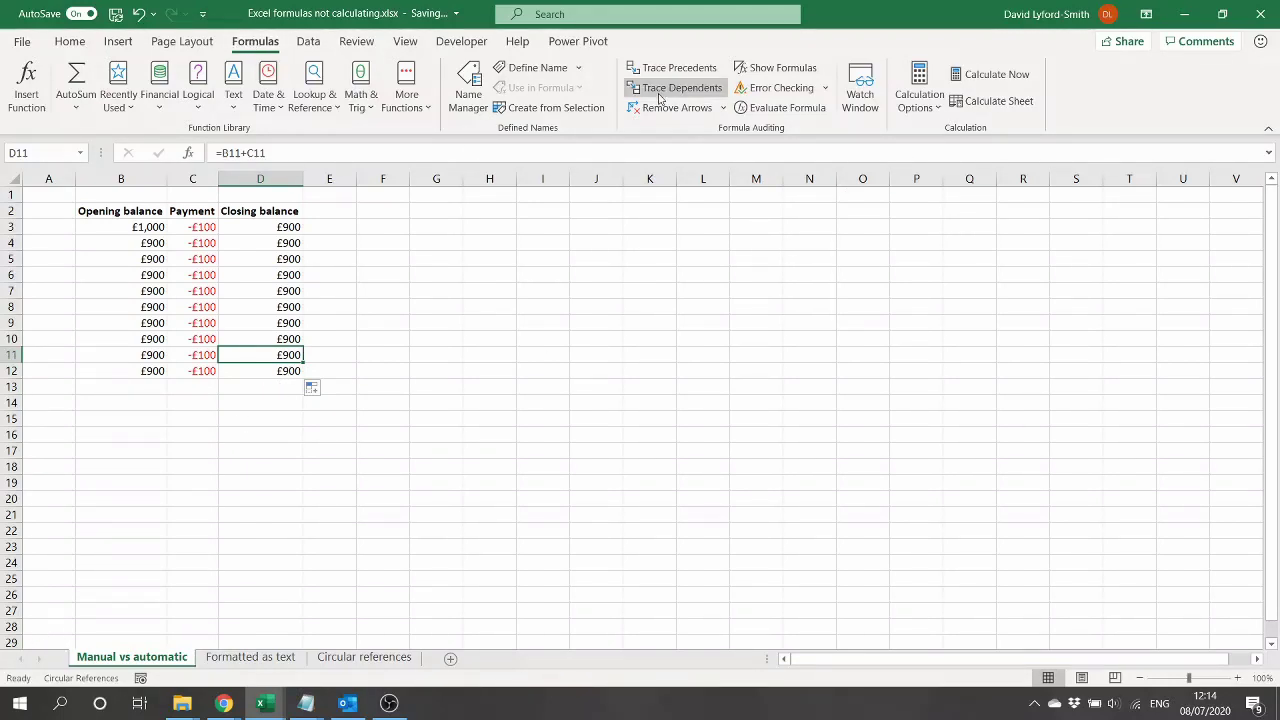
Change the workbook calculation option from Manual to Automatic.
{"action": "left_click", "coordinate": [919, 95]}
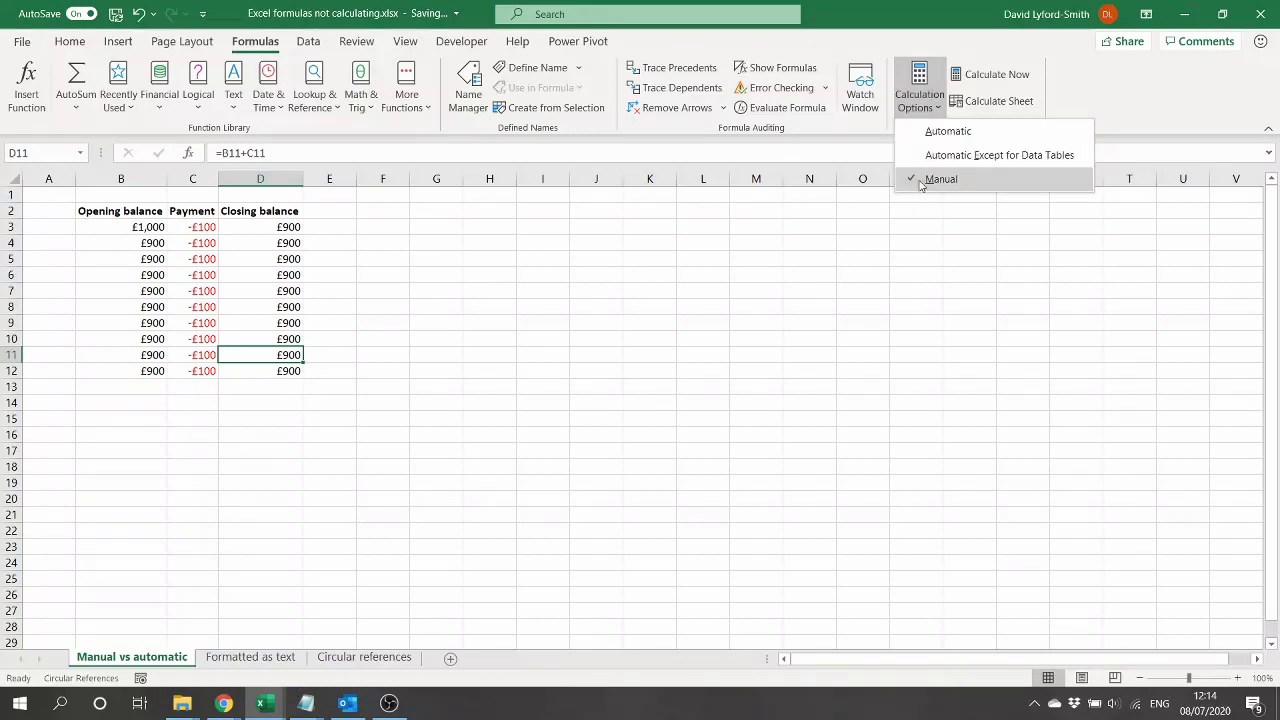
{"action": "left_click", "coordinate": [535, 290]}
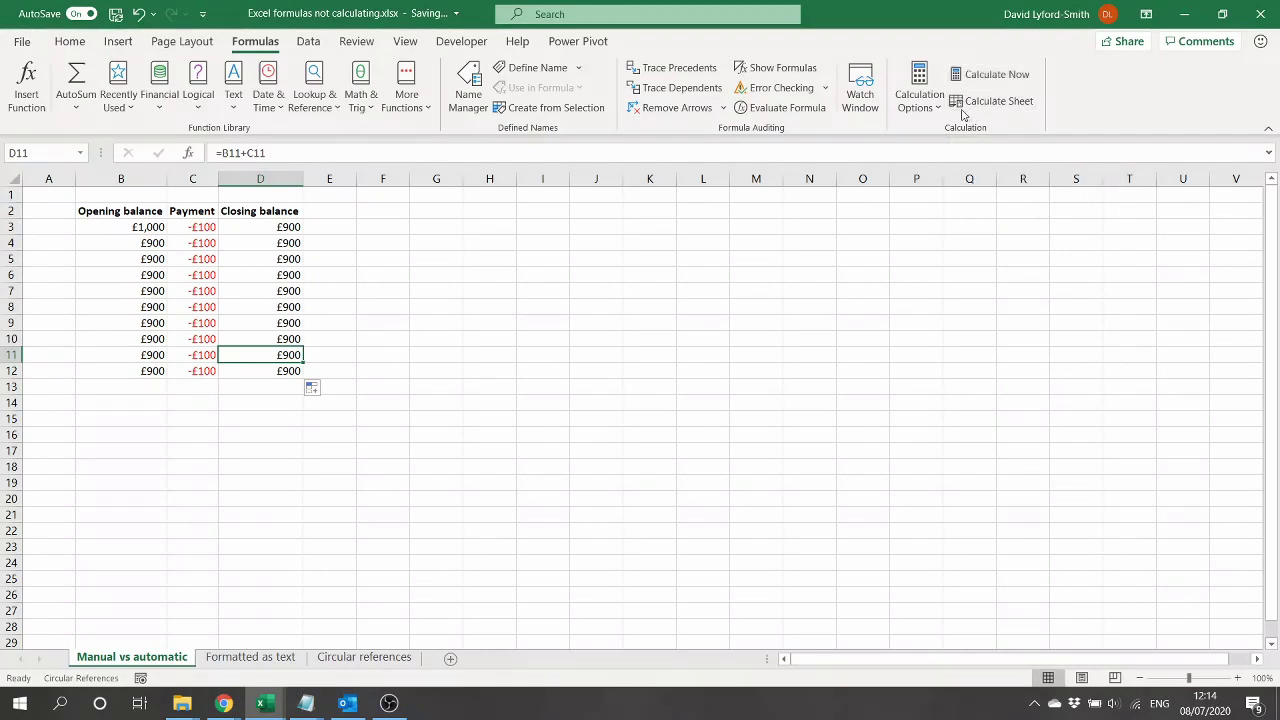
{"action": "left_click", "coordinate": [919, 98]}
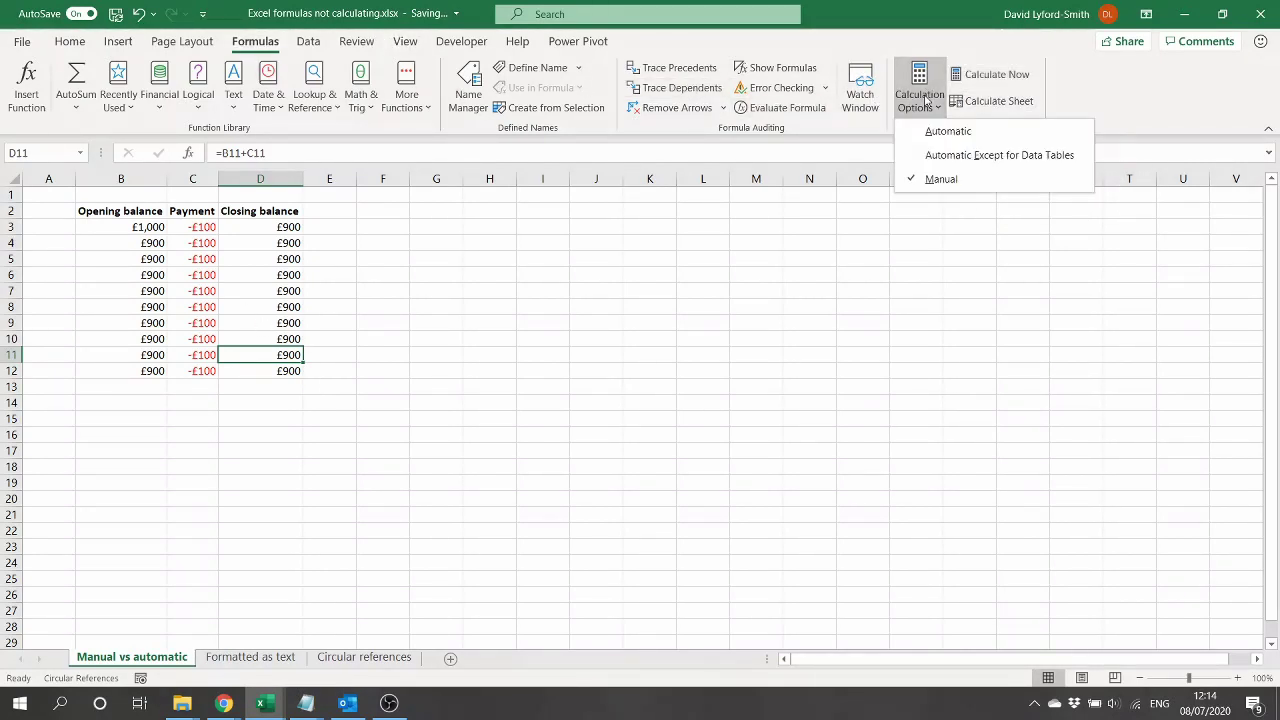
{"action": "left_click", "coordinate": [935, 141]}
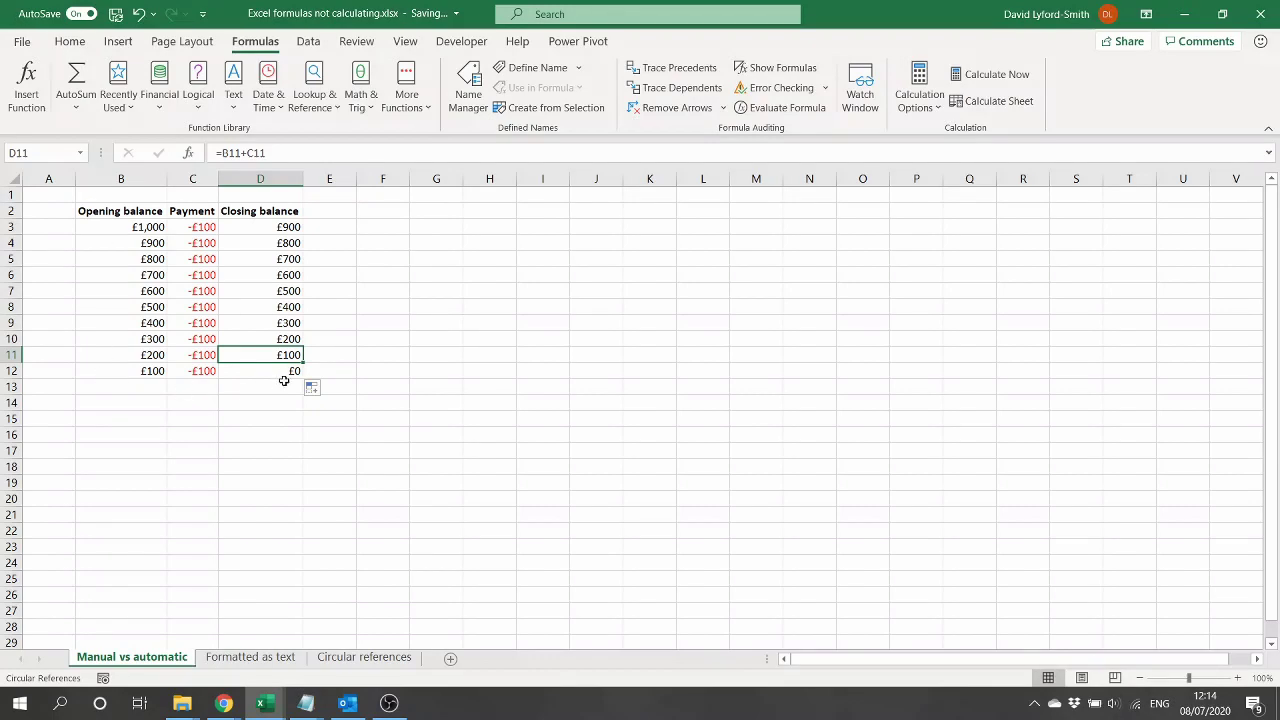
{"action": "left_click", "coordinate": [244, 660]}
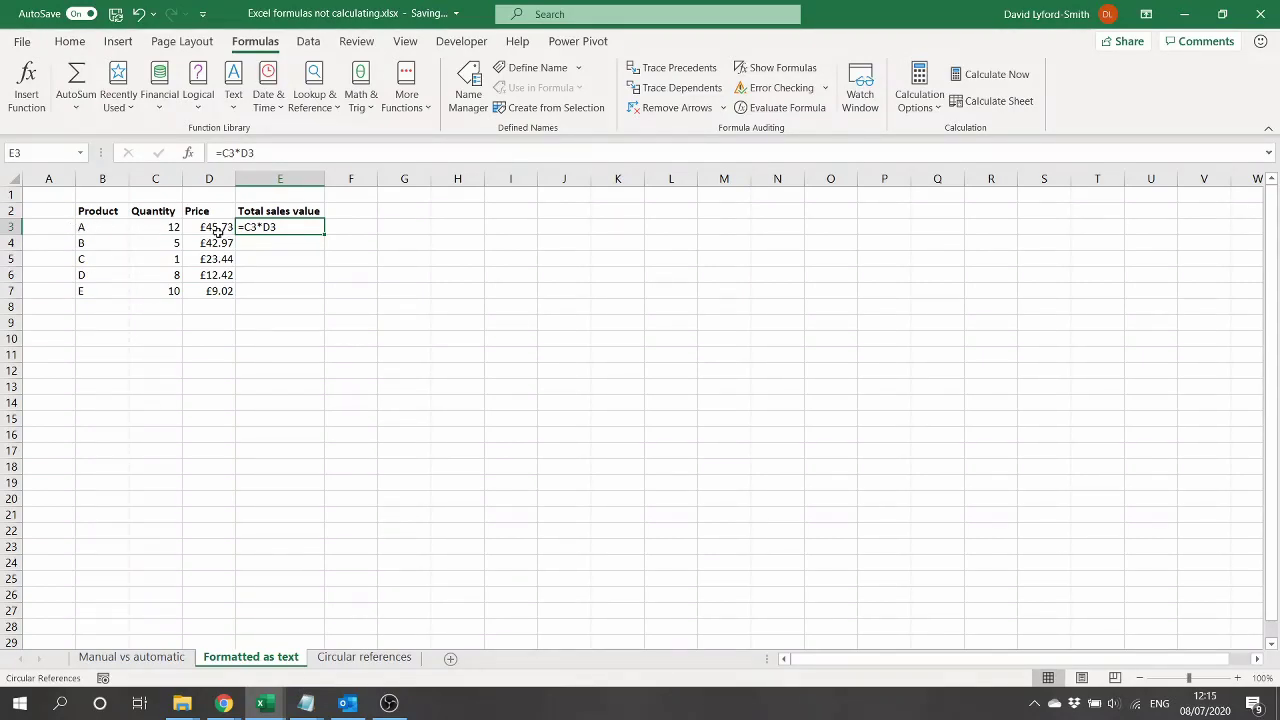
Inspect C3, D3 and E3's literal =C3*D3, try filling E3 down to row 7, then undo.
{"action": "left_click", "coordinate": [152, 228]}
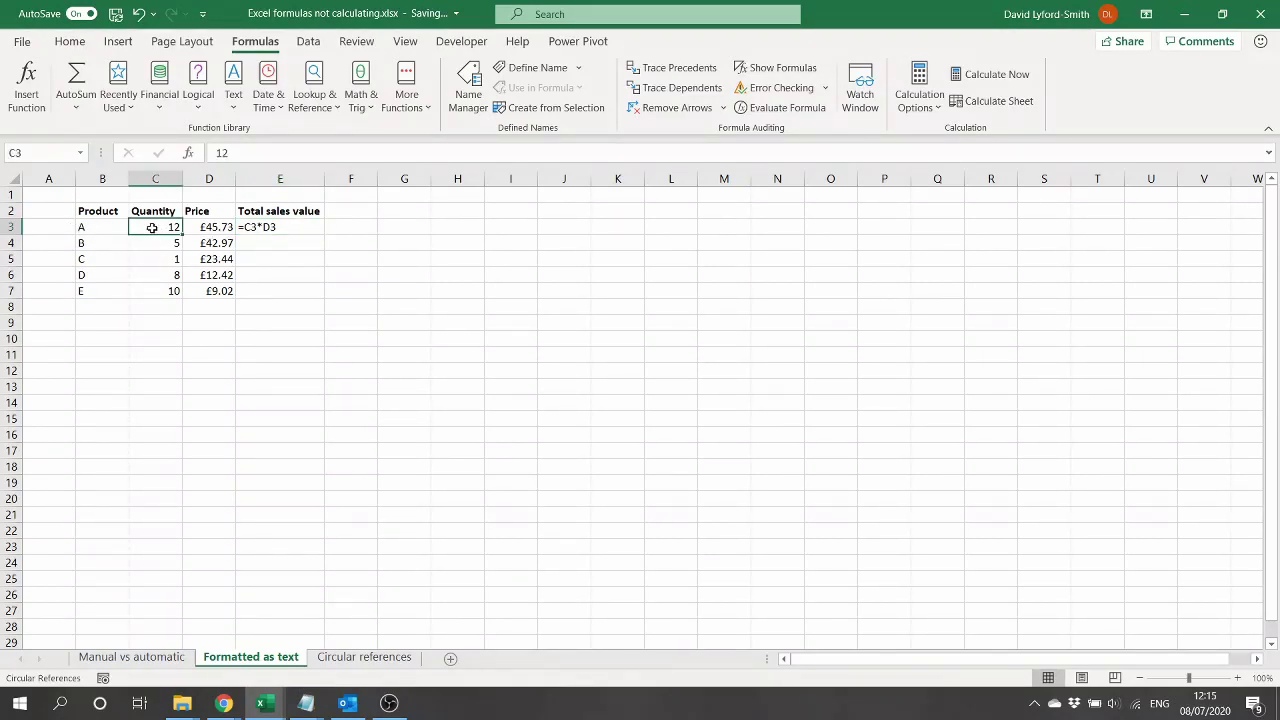
{"action": "left_click", "coordinate": [217, 228]}
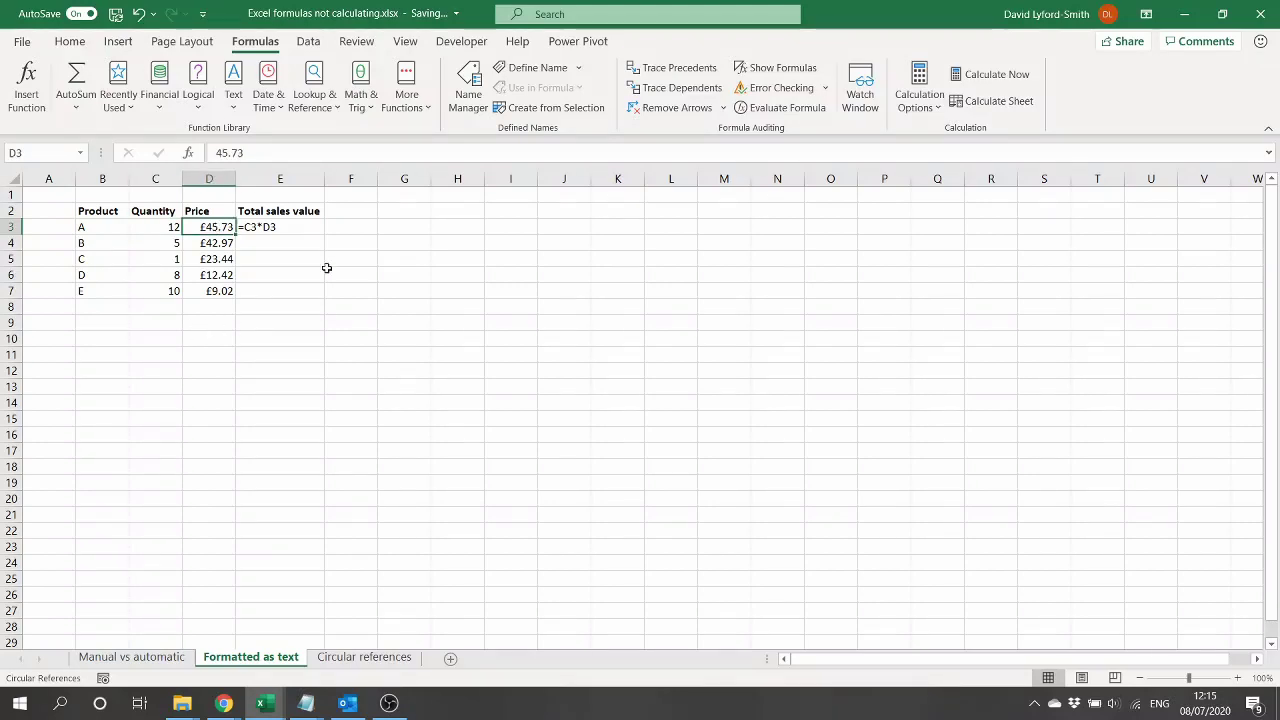
{"action": "left_click", "coordinate": [279, 229]}
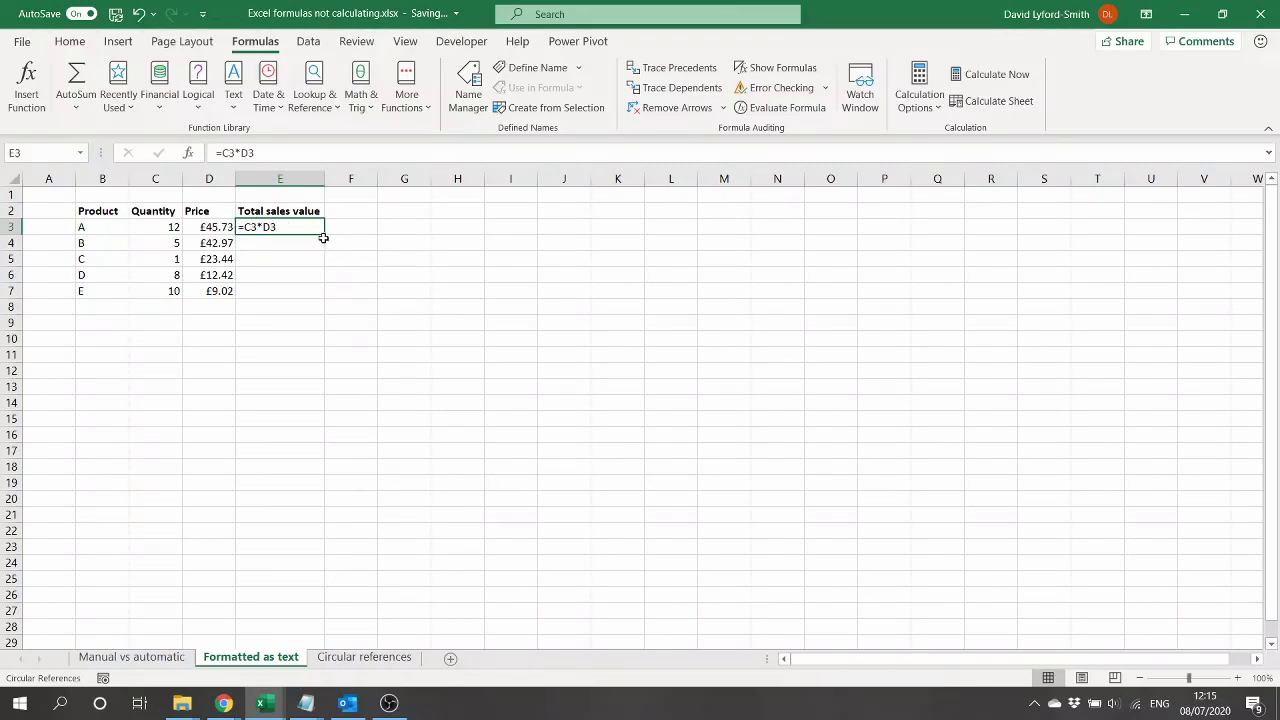
{"action": "left_click_drag", "start_coordinate": [323, 237], "coordinate": [324, 303]}
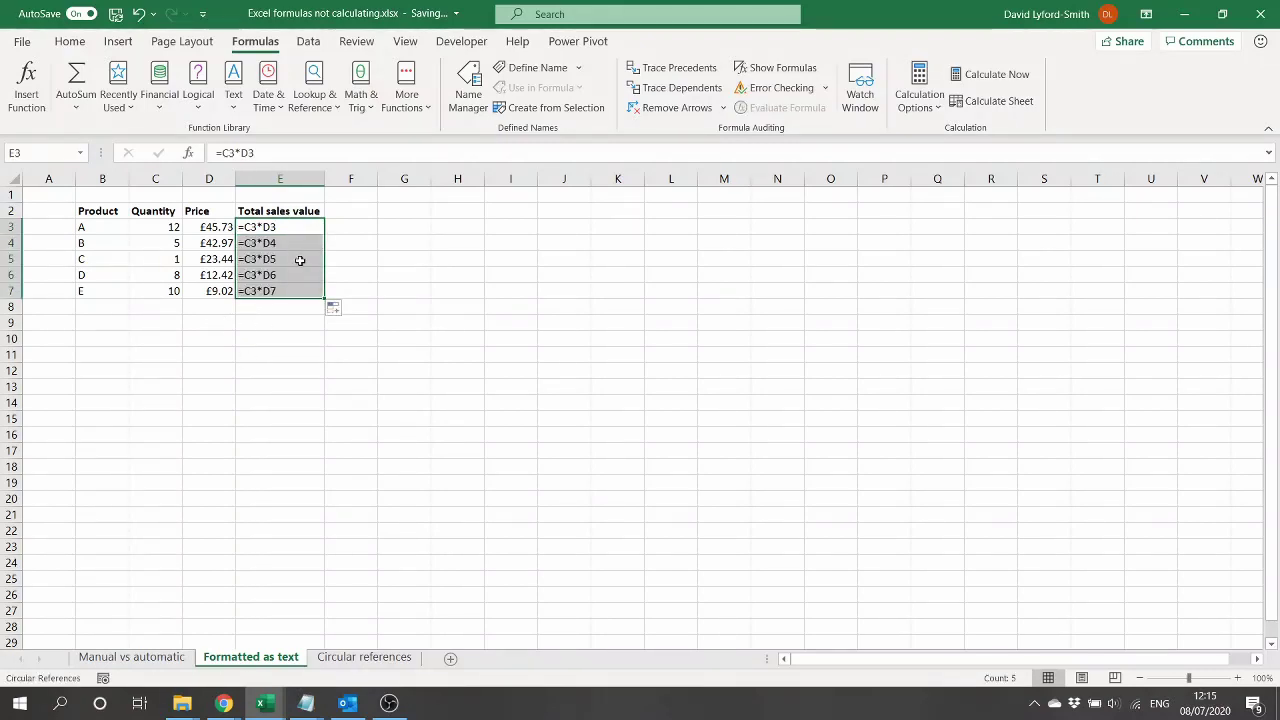
{"action": "key", "text": "ctrl+z"}
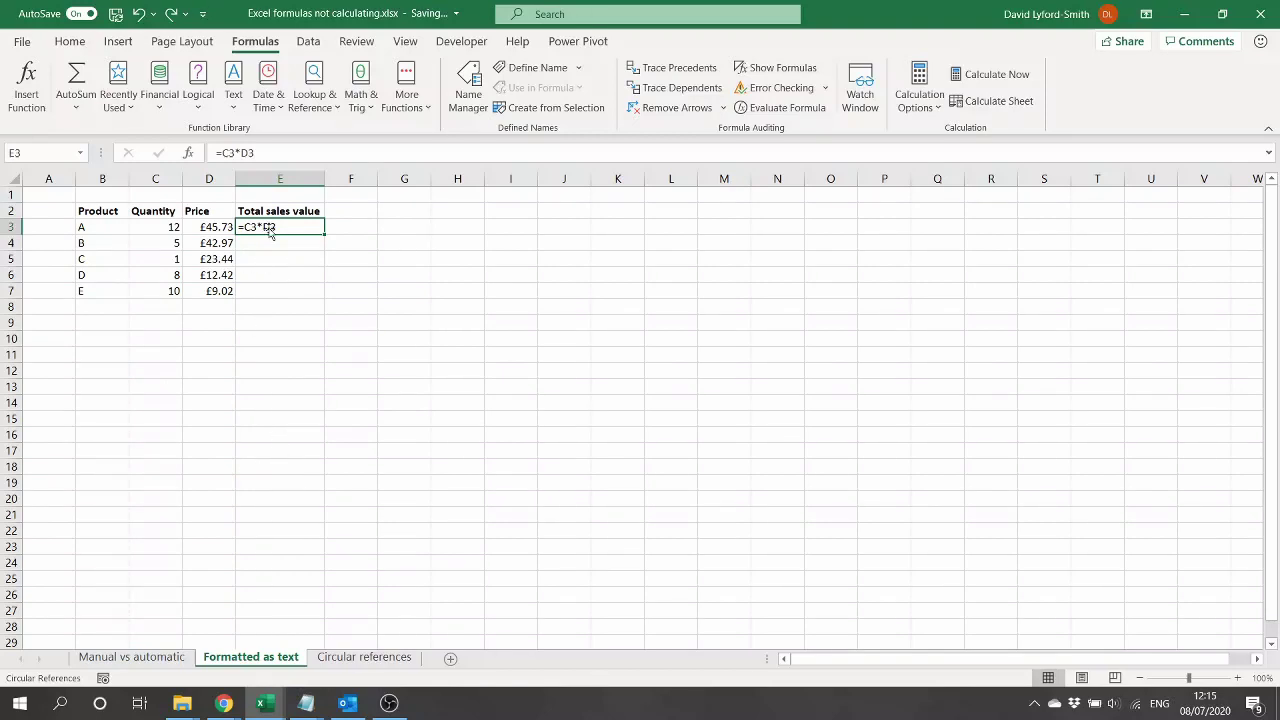
{"action": "left_click", "coordinate": [70, 41]}
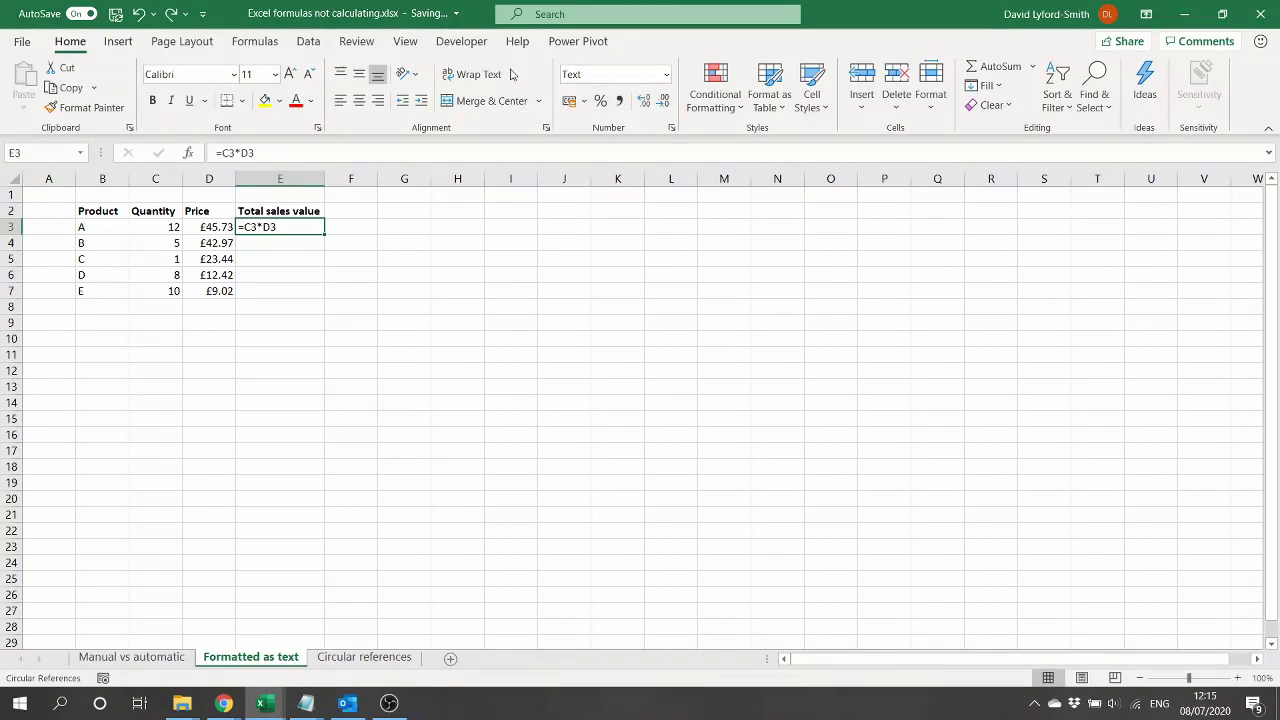
Change the number format of E3:E7 from Text to General.
{"action": "left_click_drag", "start_coordinate": [285, 226], "coordinate": [283, 287]}
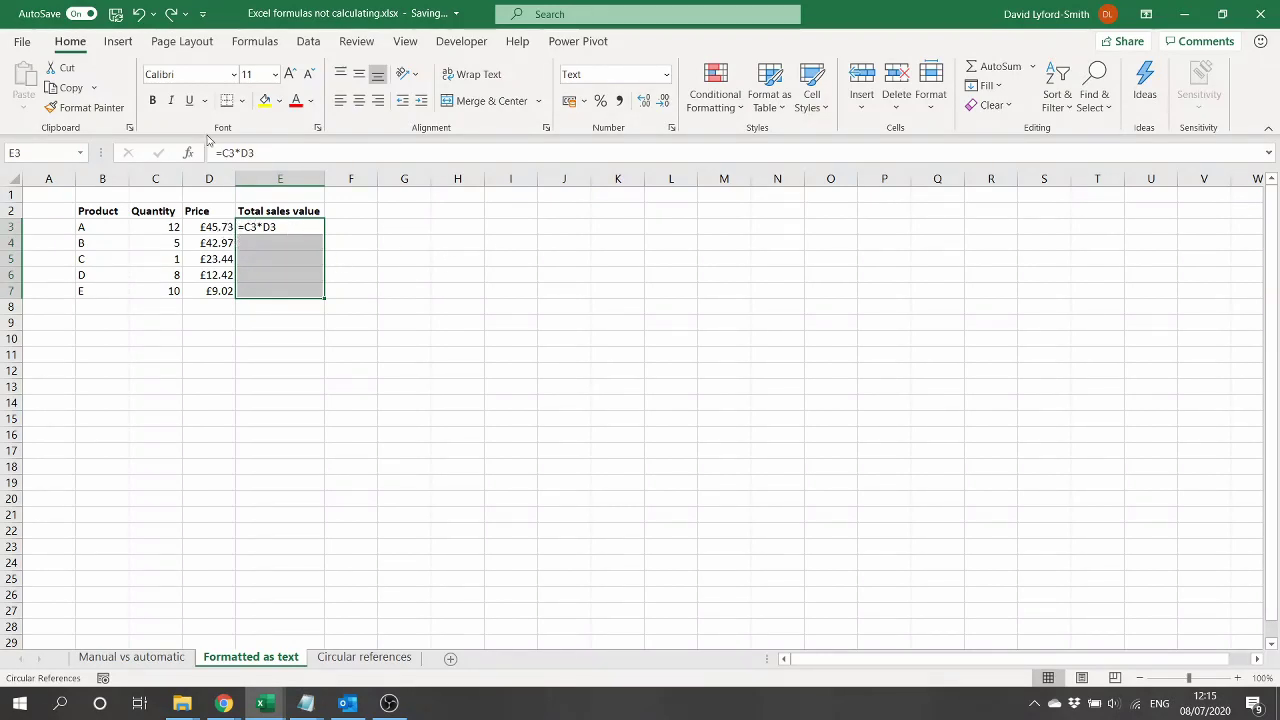
{"action": "left_click", "coordinate": [666, 74]}
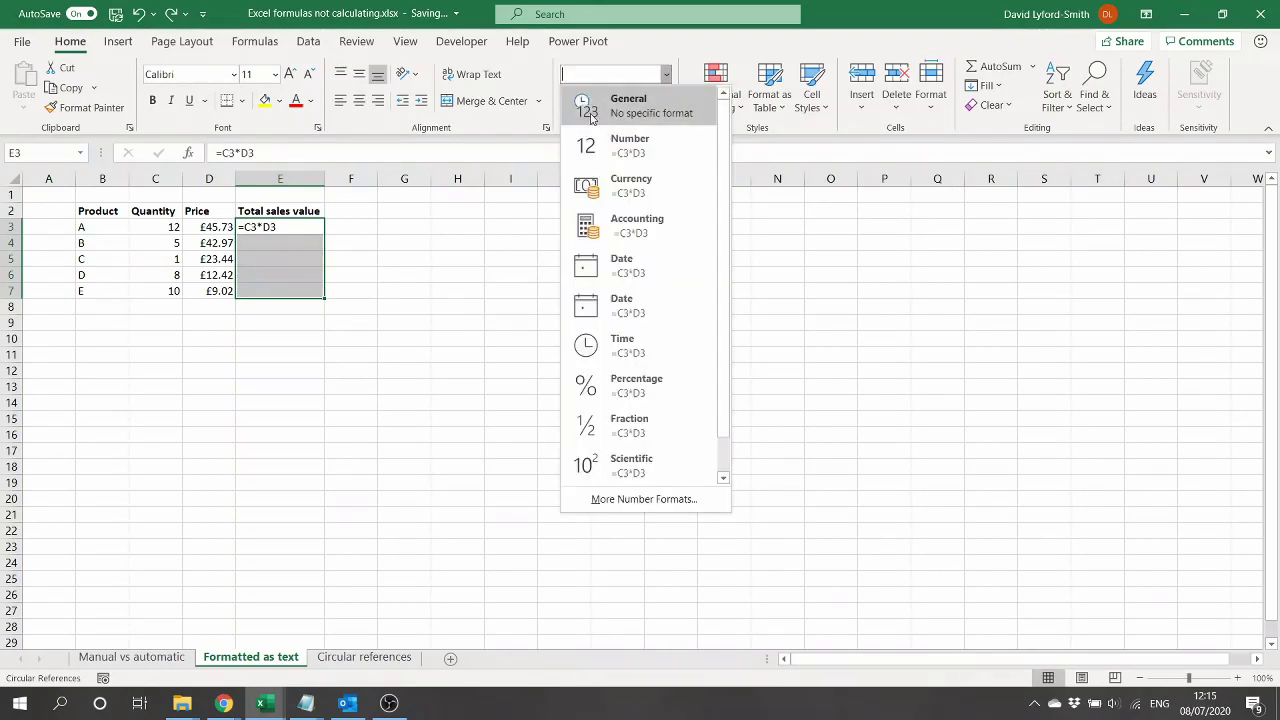
{"action": "left_click", "coordinate": [629, 118]}
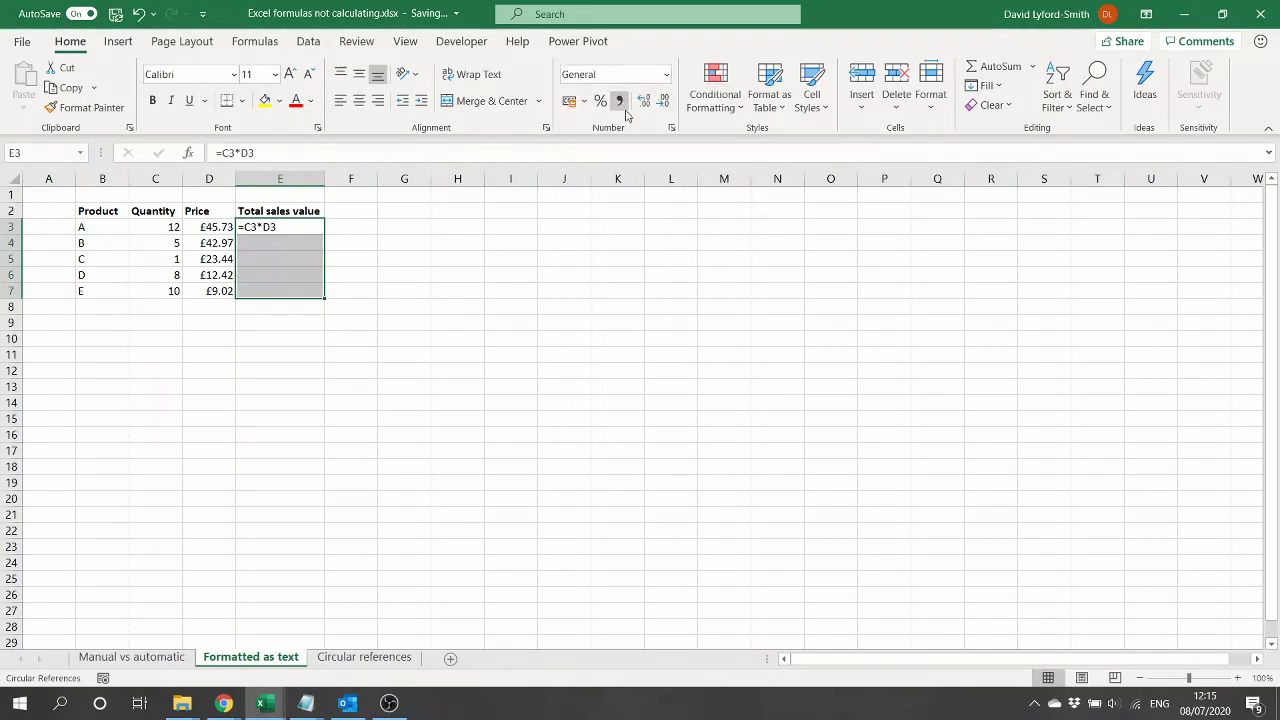
{"action": "left_click", "coordinate": [257, 230]}
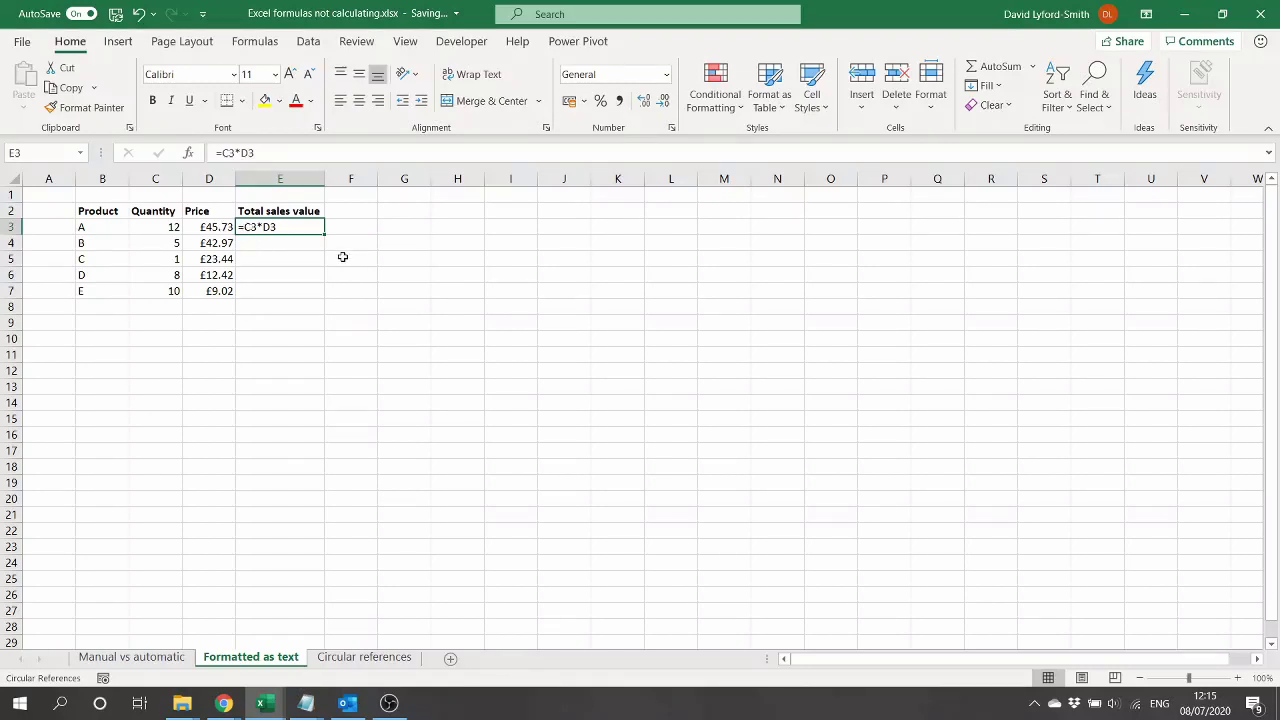
{"action": "key", "text": "ctrl+h"}
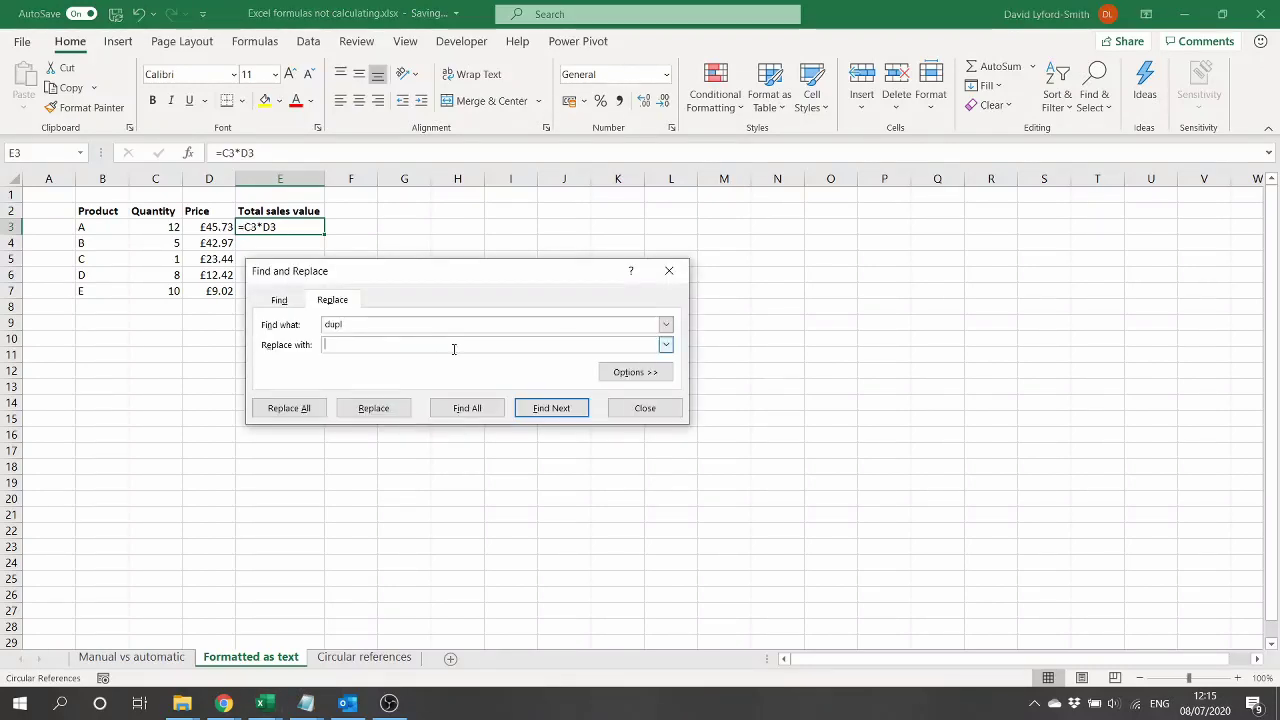
Replace all = with = so E3 calculates £548.76, then fill it down to E7.
{"action": "double_click", "coordinate": [333, 324]}
{"action": "type", "text": "="}
{"action": "left_click", "coordinate": [335, 344]}
{"action": "left_click", "coordinate": [277, 409]}
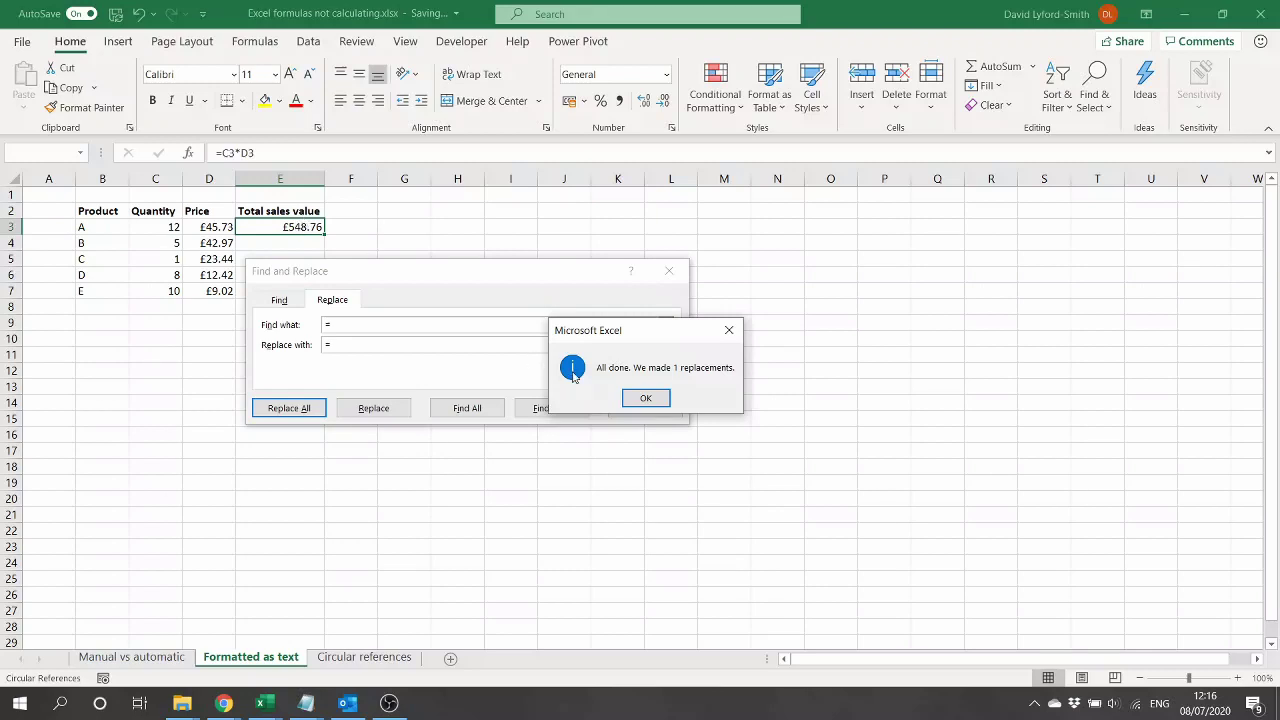
{"action": "left_click", "coordinate": [644, 398]}
{"action": "left_click", "coordinate": [646, 409]}
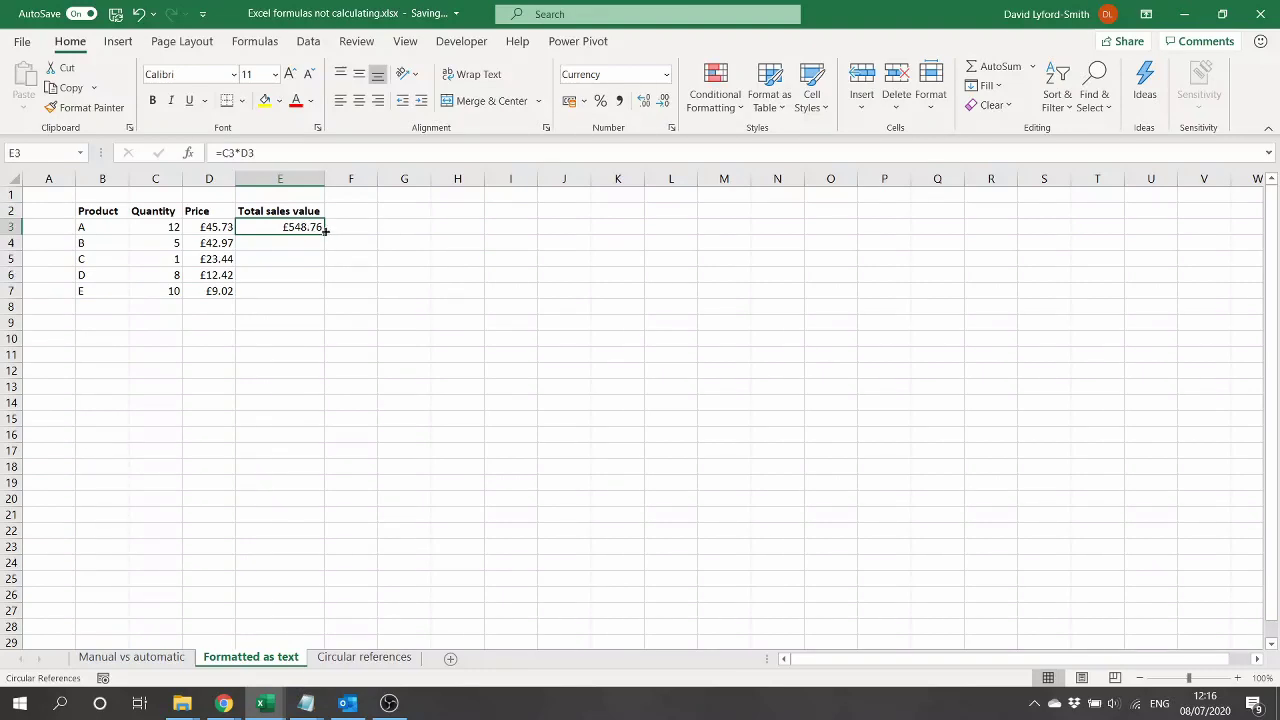
{"action": "double_click", "coordinate": [325, 231]}
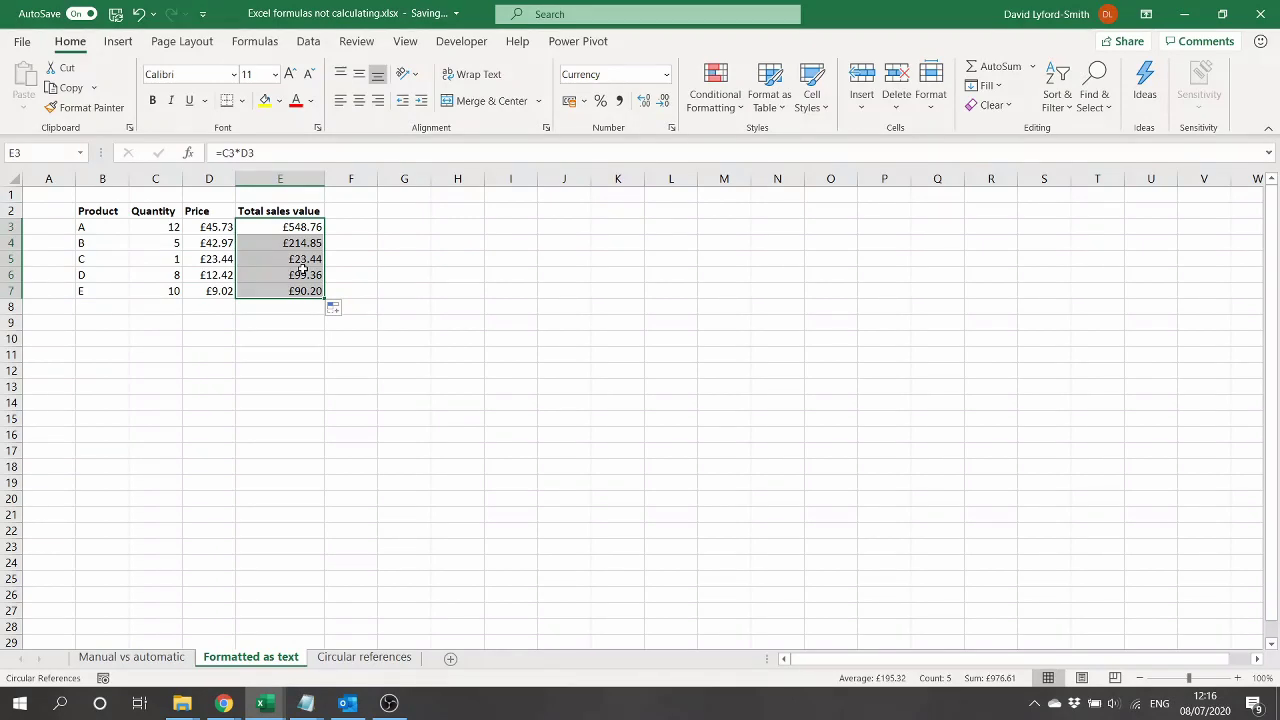
On the Circular references sheet, check the Revenue, PBT, Tax and PAT formulas in D2, D7, D9, D11.
{"action": "left_click", "coordinate": [364, 657]}
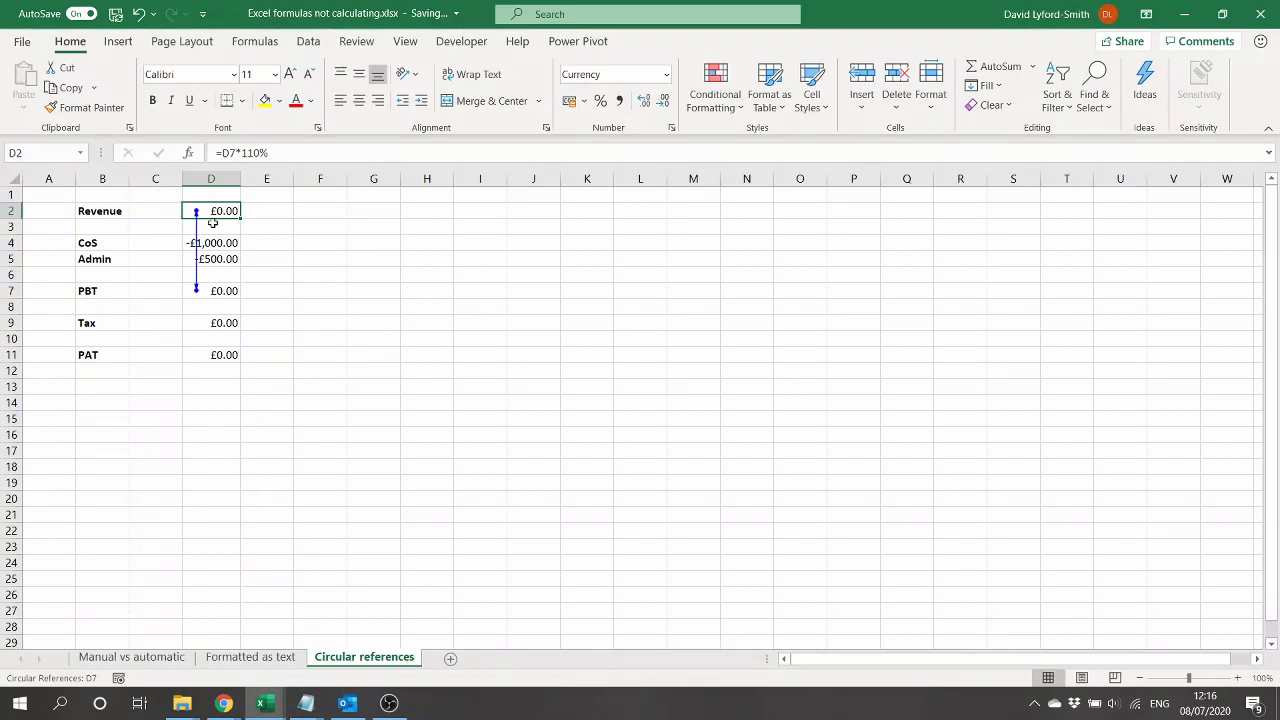
{"action": "left_click", "coordinate": [205, 321]}
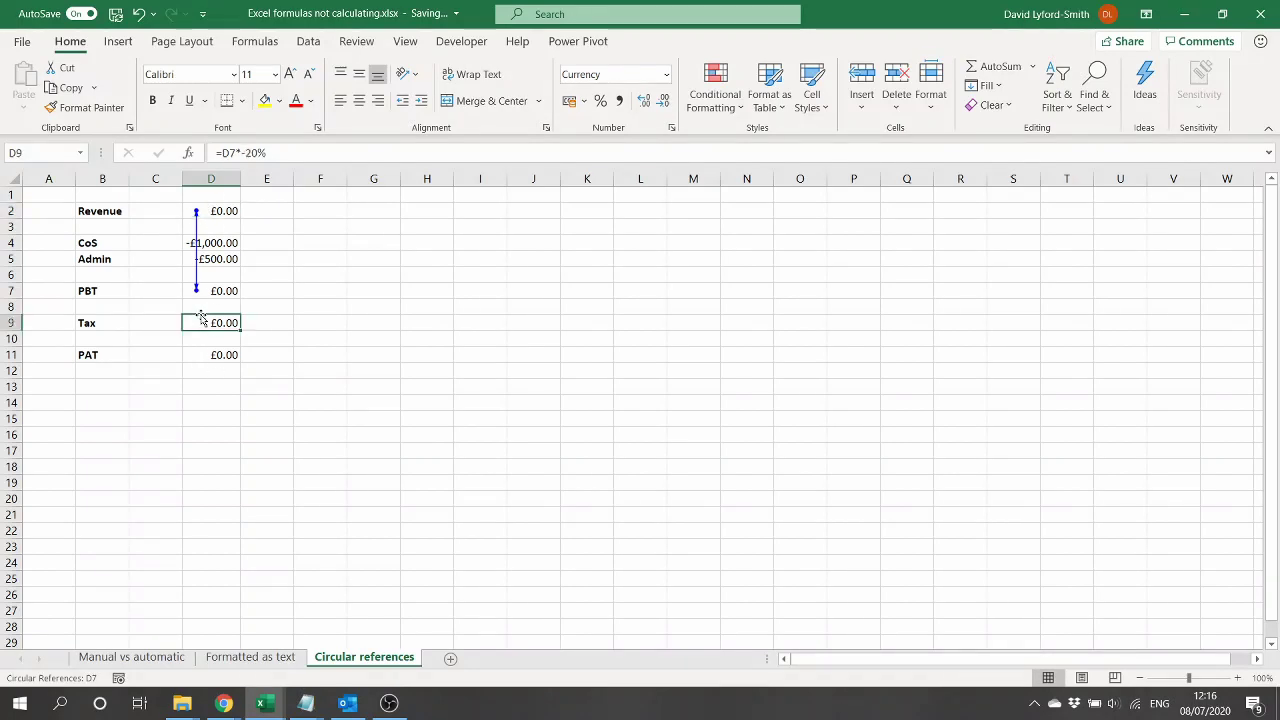
{"action": "left_click", "coordinate": [204, 210]}
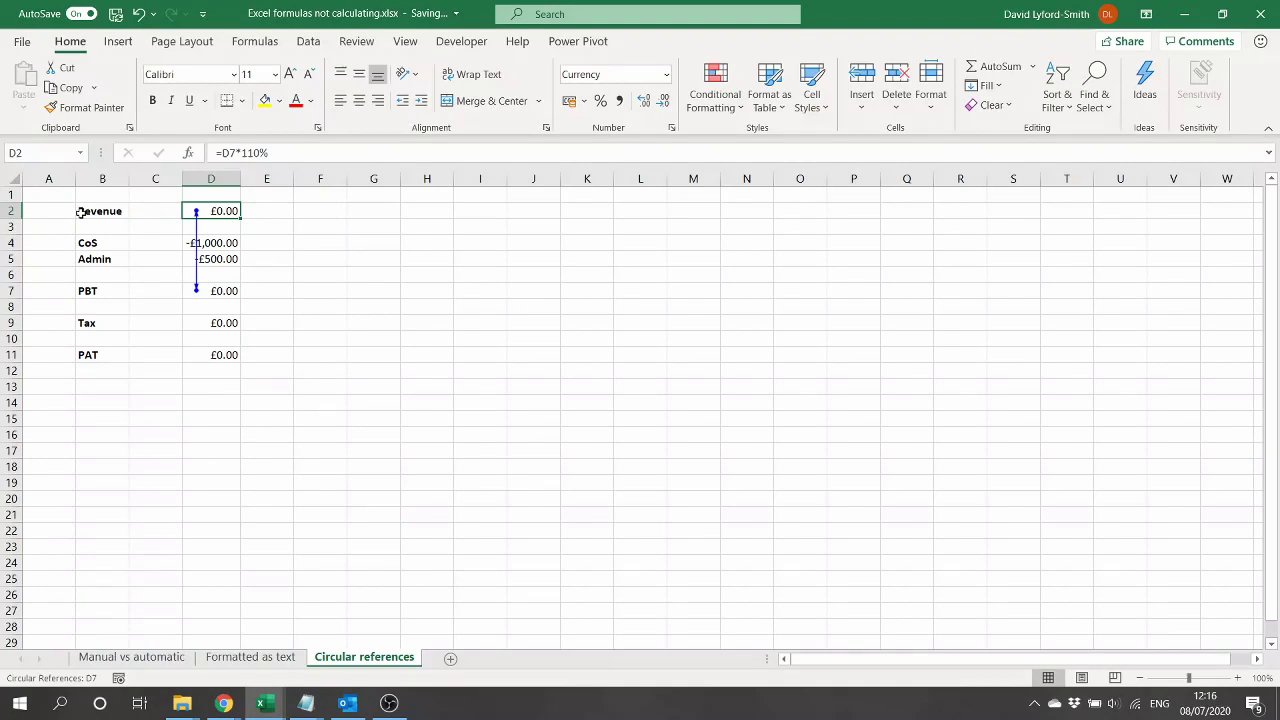
{"action": "left_click", "coordinate": [285, 152]}
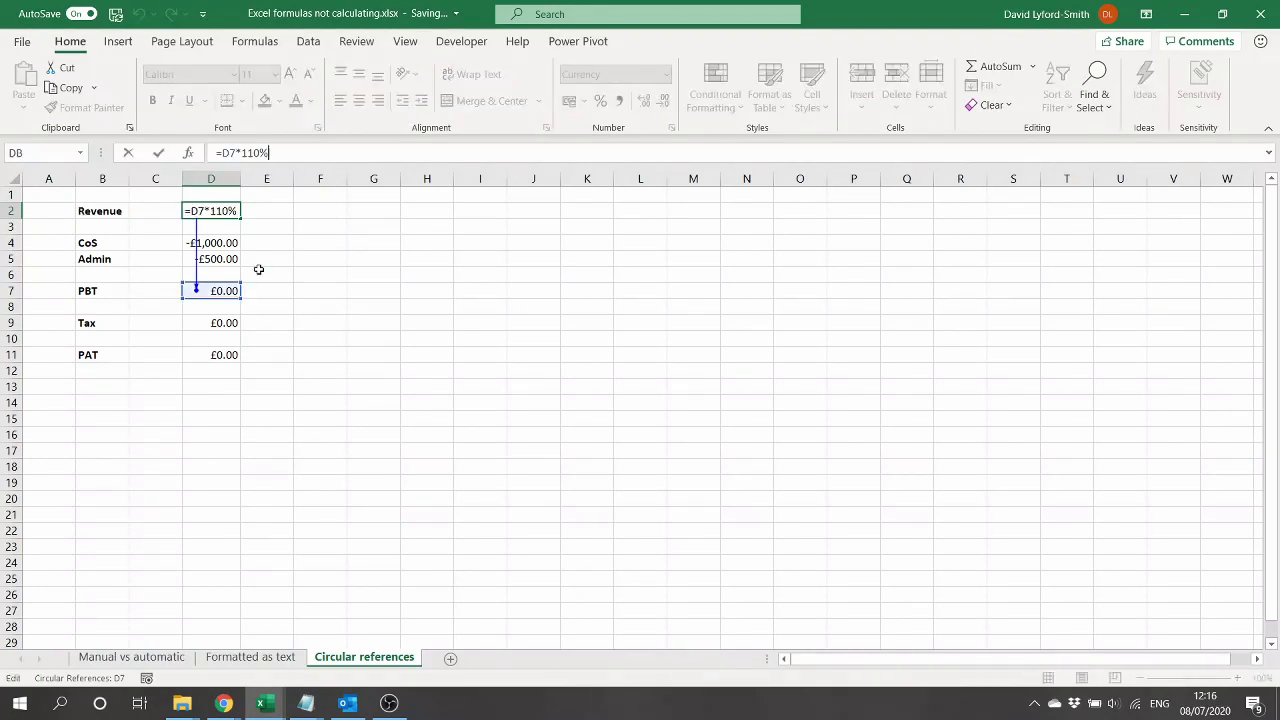
{"action": "key", "text": "Return"}
{"action": "left_click", "coordinate": [211, 295]}
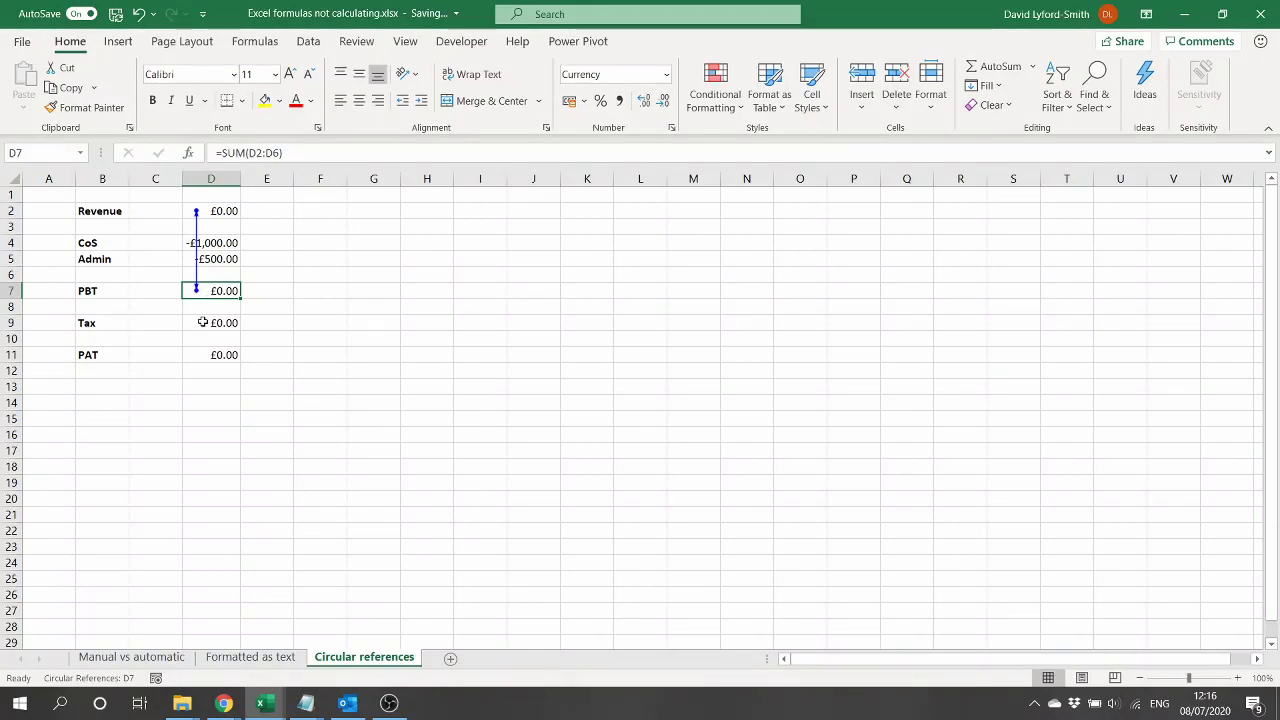
{"action": "left_click", "coordinate": [204, 322]}
{"action": "left_click", "coordinate": [208, 354]}
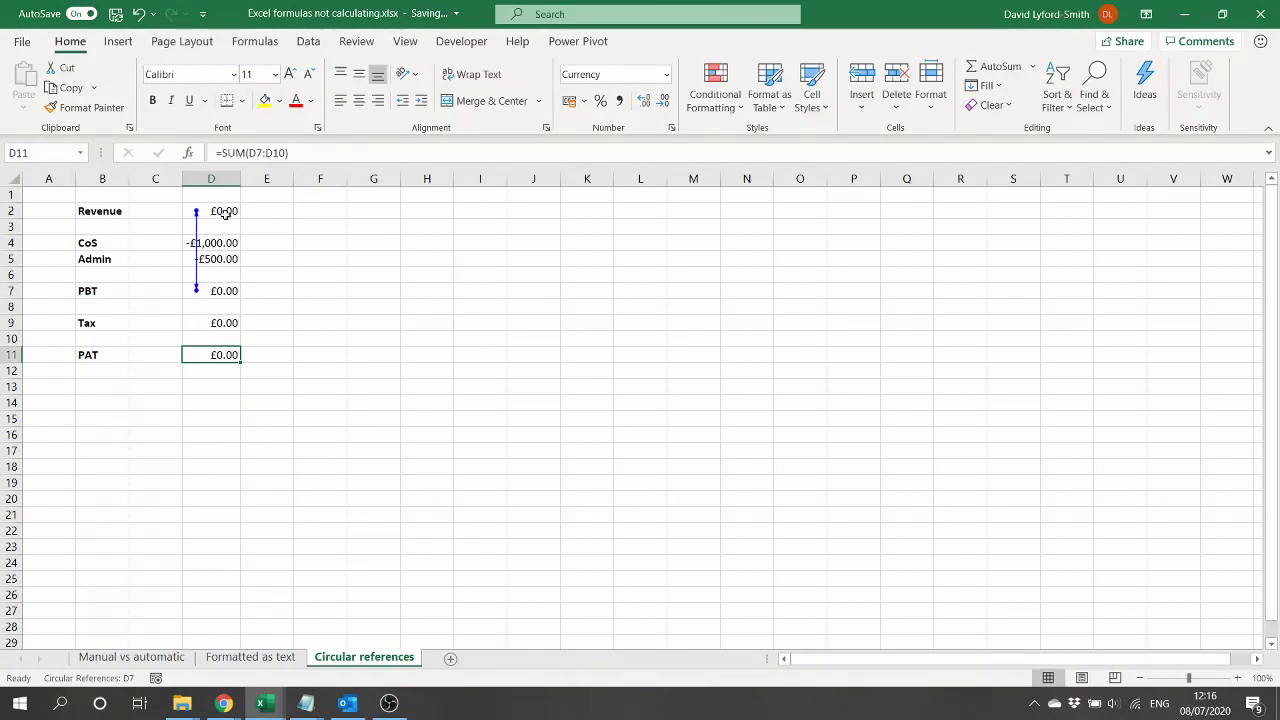
Re-examine D2's =D7*110% Revenue formula without changes, then recheck Tax and PAT.
{"action": "double_click", "coordinate": [211, 211]}
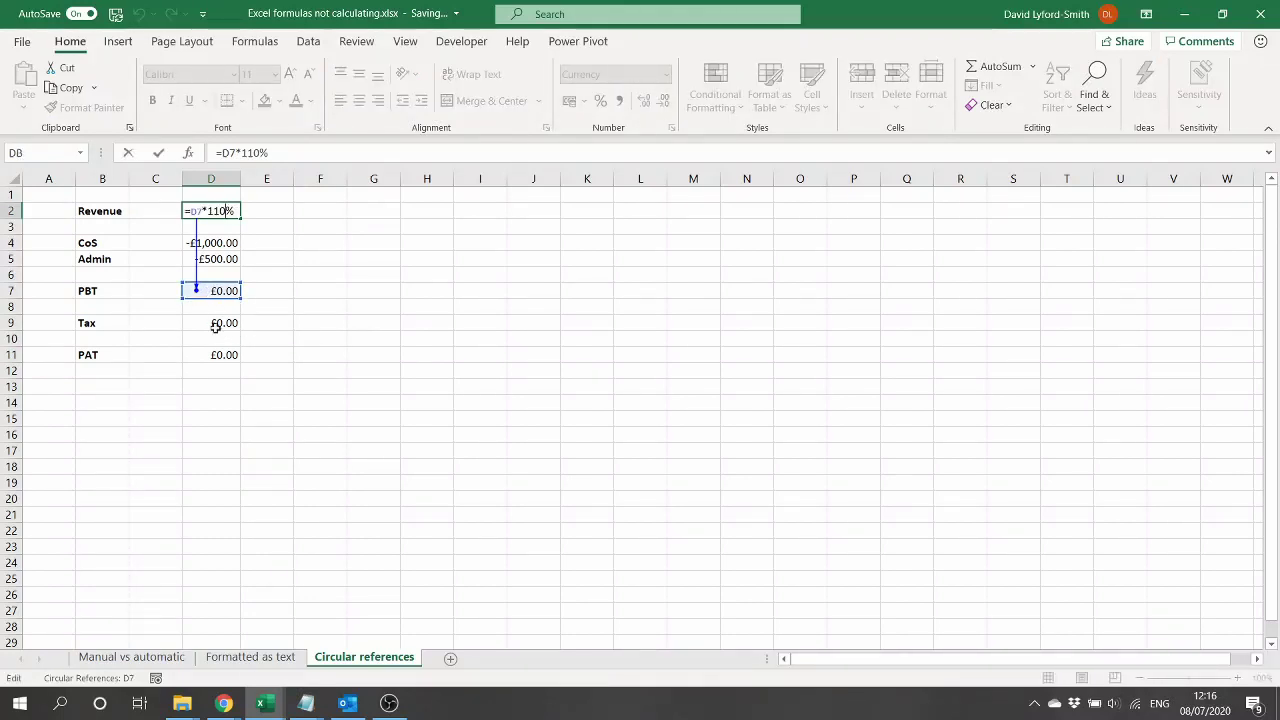
{"action": "key", "text": "Escape"}
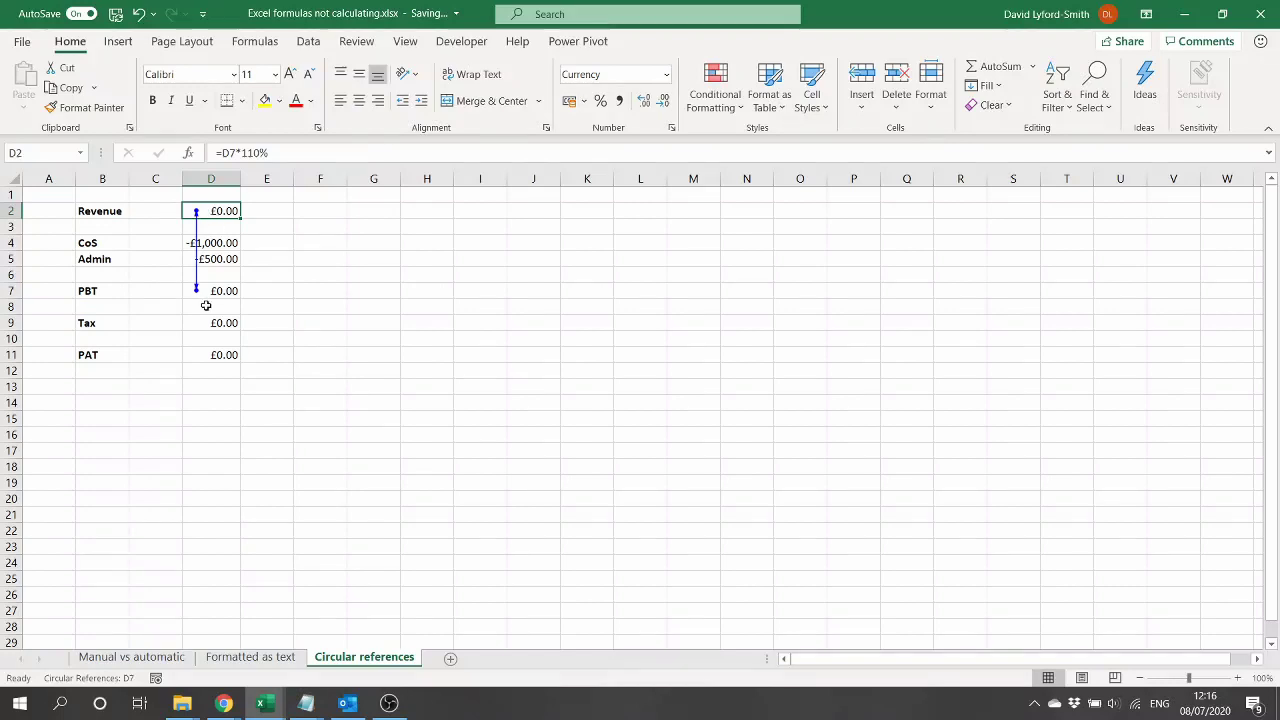
{"action": "left_click", "coordinate": [204, 323]}
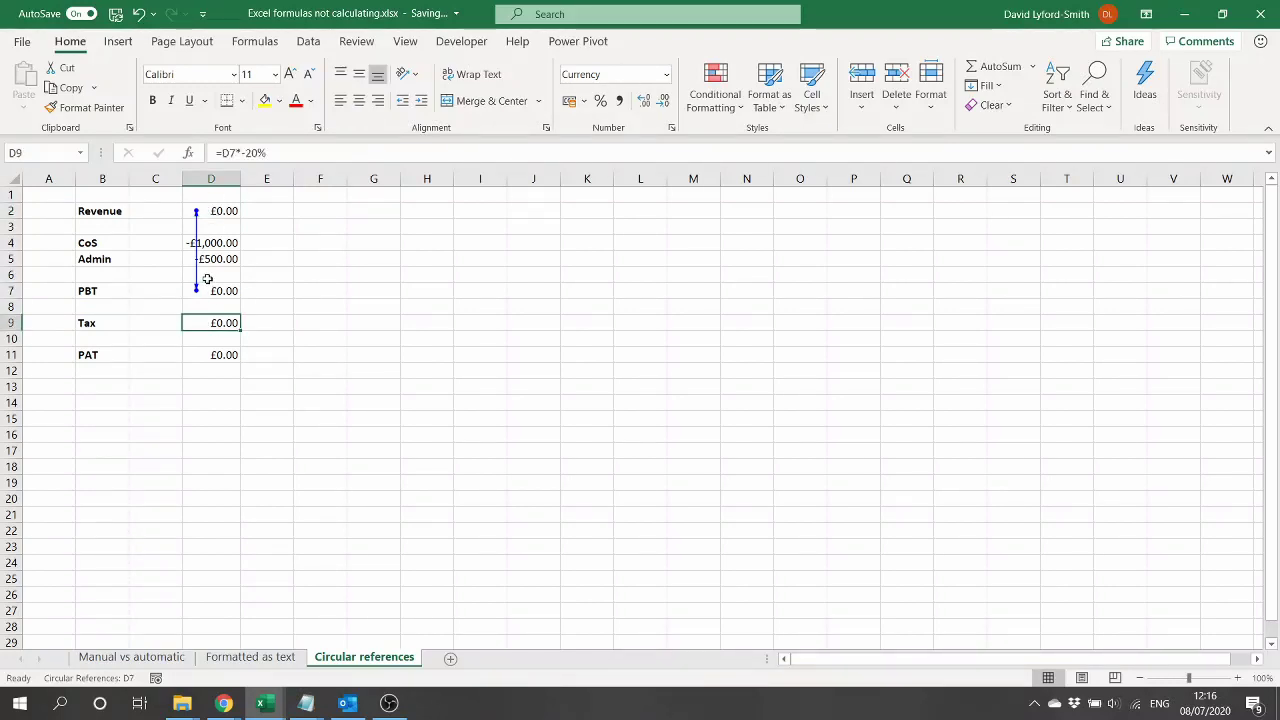
{"action": "left_click", "coordinate": [214, 358]}
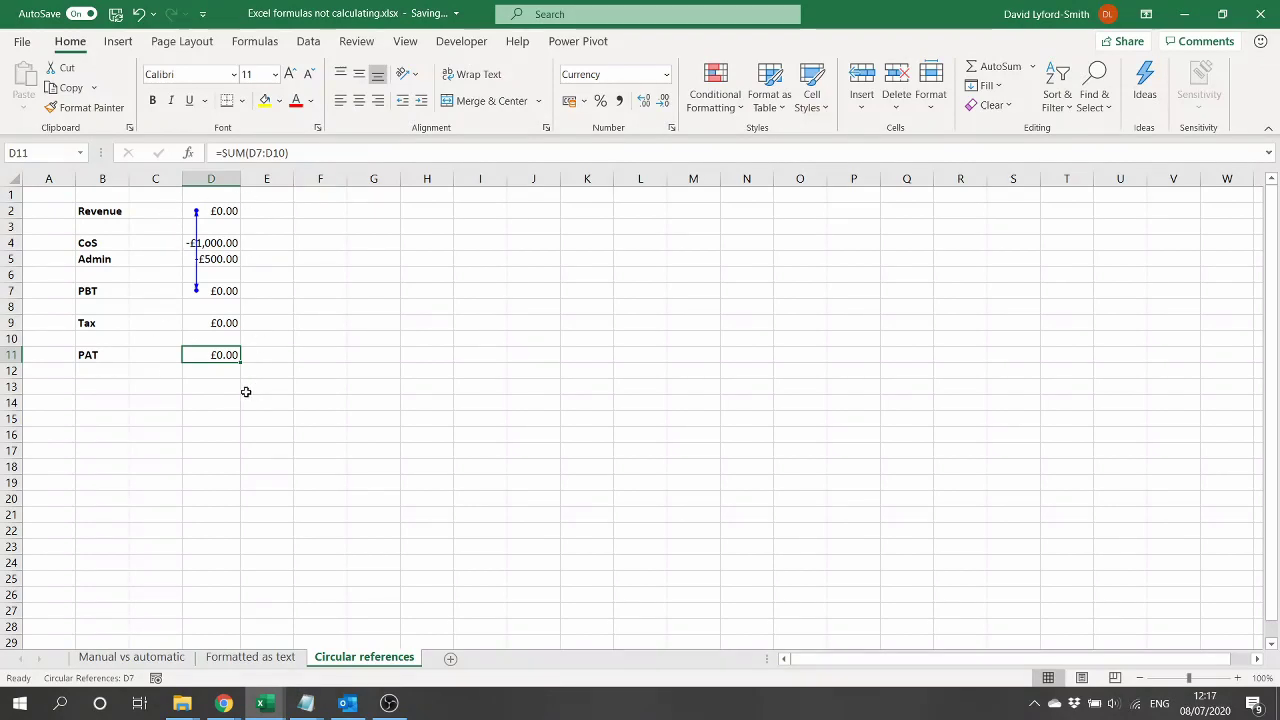
{"action": "left_click", "coordinate": [210, 208]}
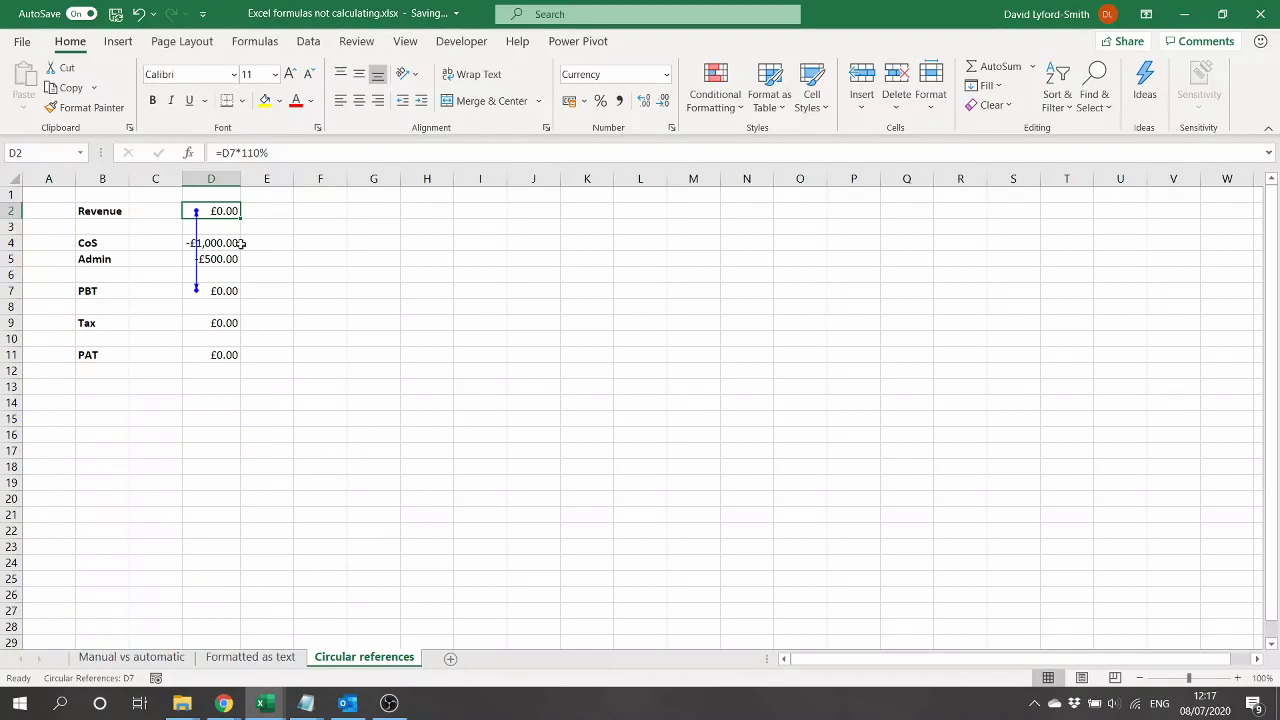
Use Error Checking > Circular References to jump to $D$7, the PBT total.
{"action": "left_click", "coordinate": [249, 45]}
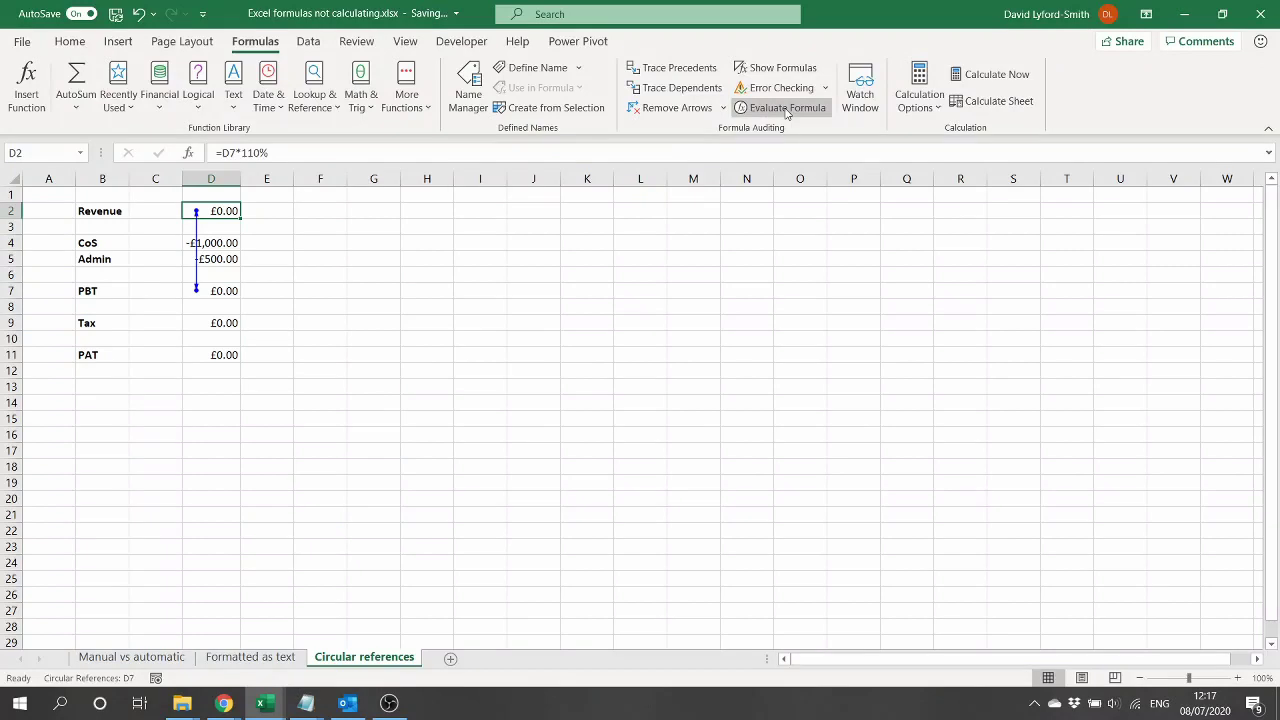
{"action": "left_click", "coordinate": [826, 91]}
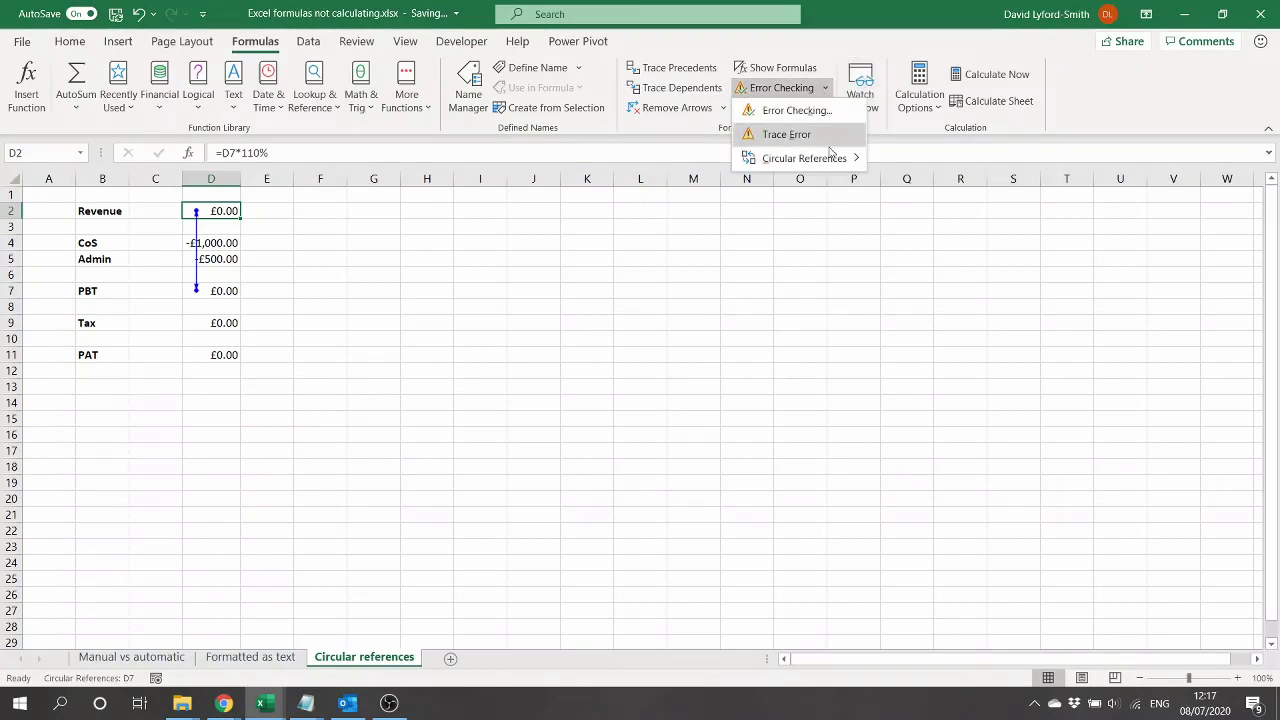
{"action": "mouse_move", "coordinate": [824, 160]}
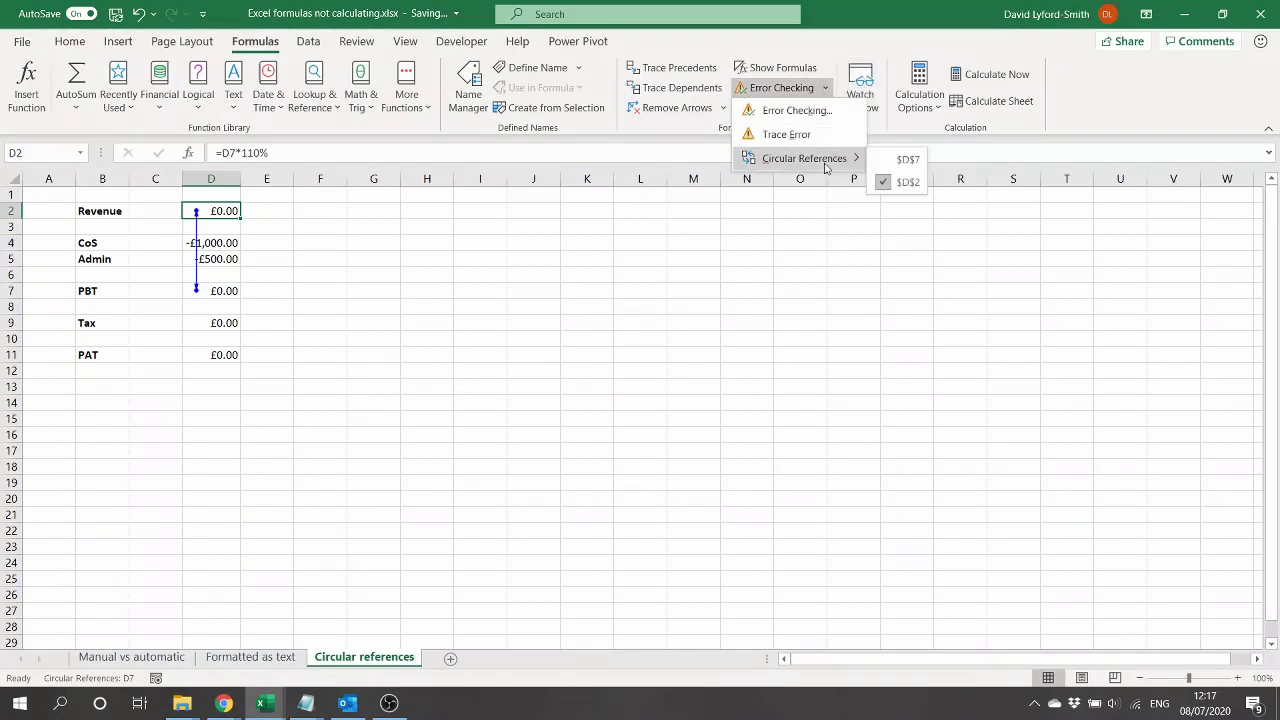
{"action": "left_click", "coordinate": [907, 162]}
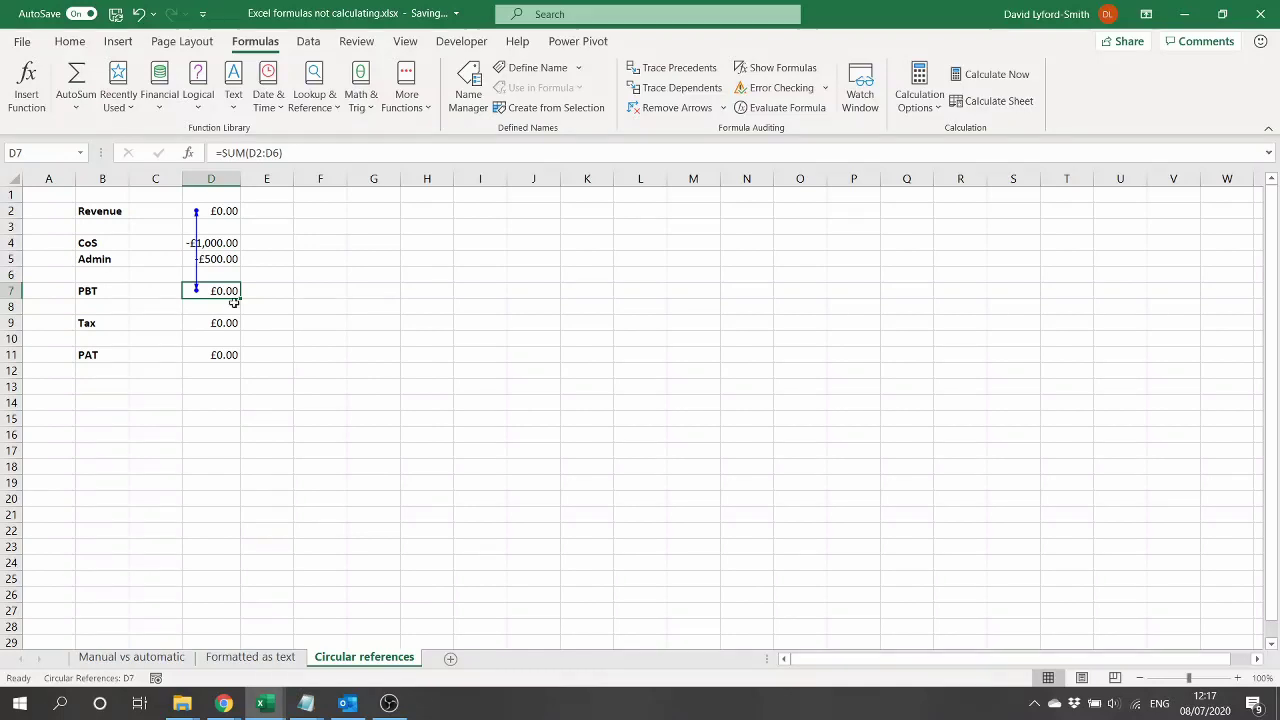